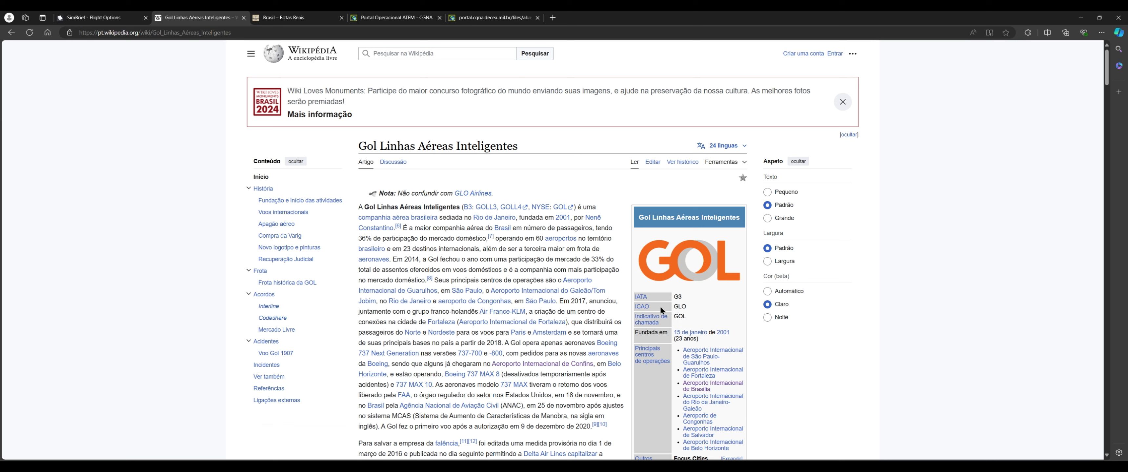
- Enter airline GLO and flight number 1304 in the SimBrief flight info, taking the number from the Rotas Reais route table
mouse_move(648, 301)
click(87, 17)
text(GLO)
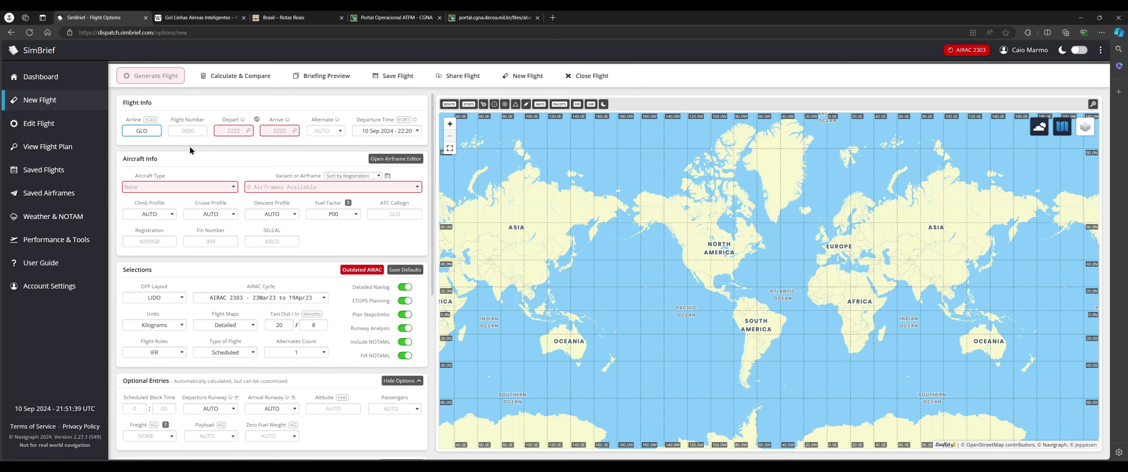
click(185, 131)
click(285, 17)
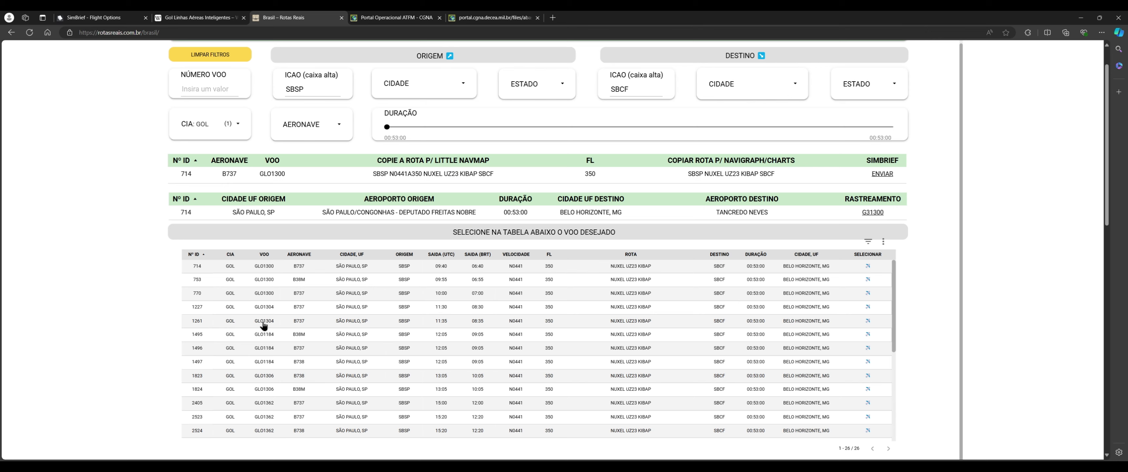
click(120, 21)
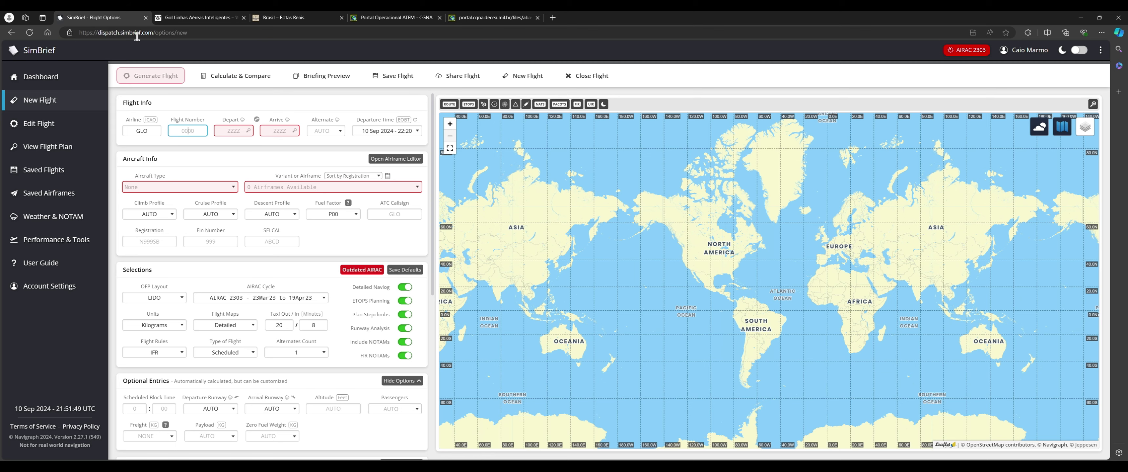
text(1304)
- Check the airport codes on Rotas Reais and set departure SBSP and arrival SBCF in the SimBrief flight info
click(231, 131)
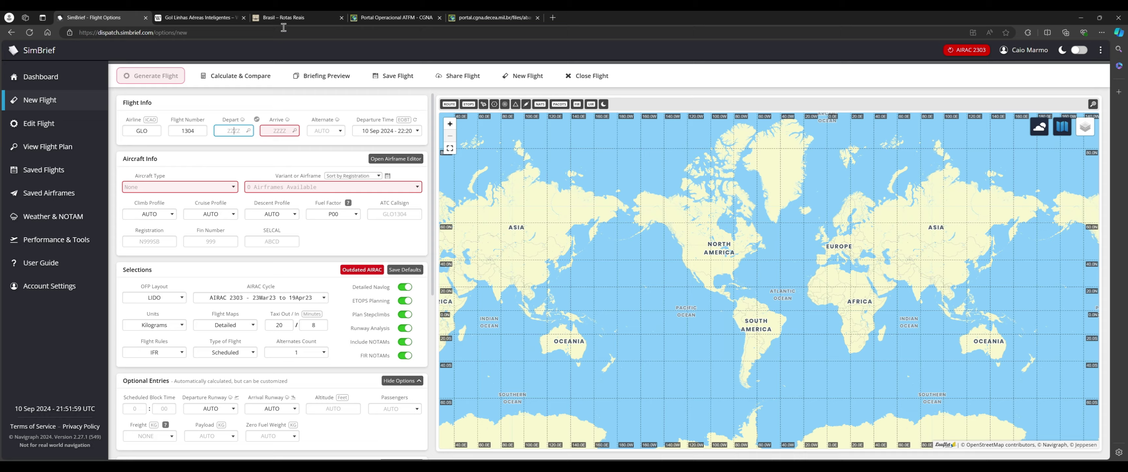
click(280, 18)
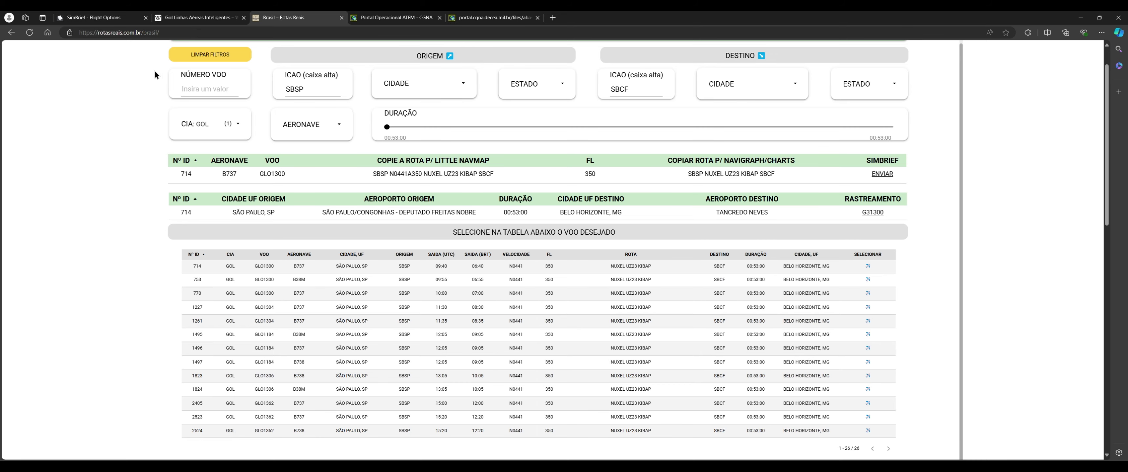
click(101, 18)
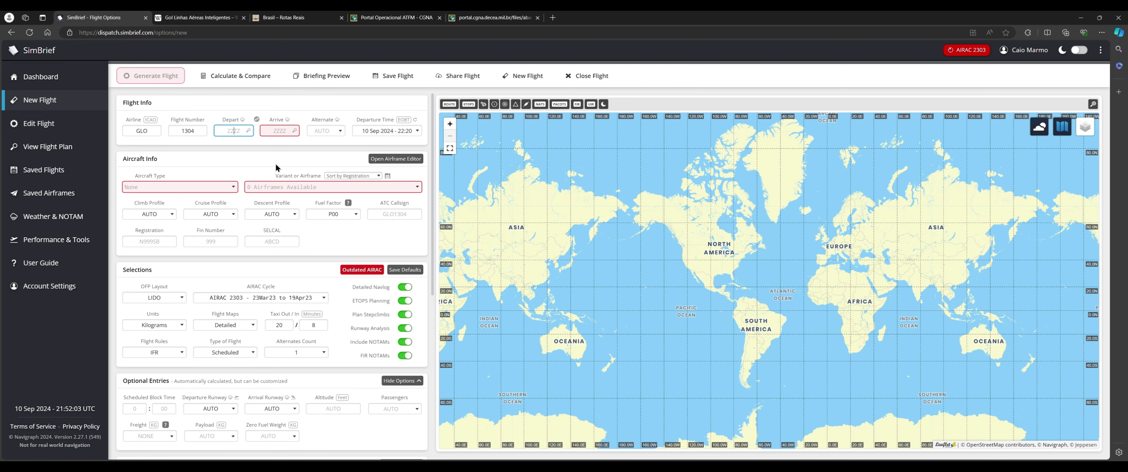
text(SBSP)
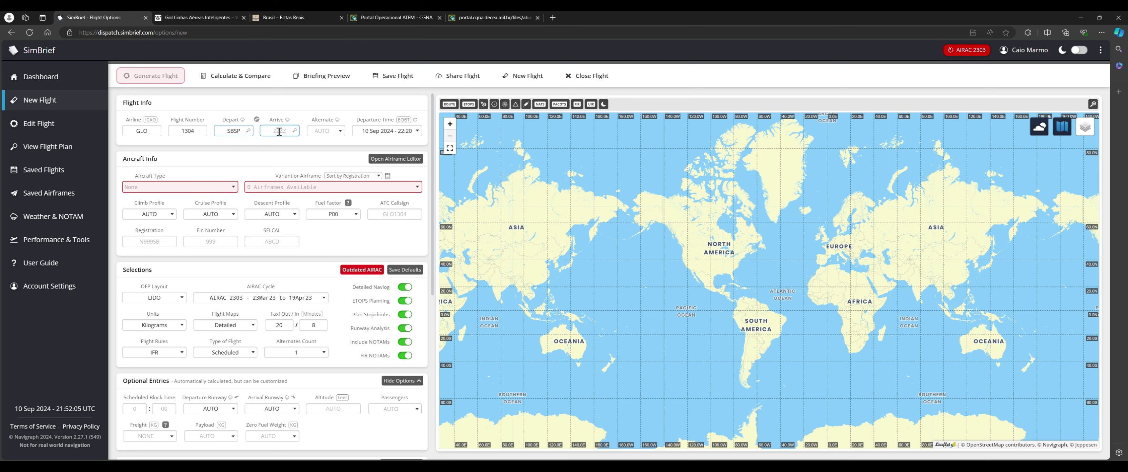
click(279, 132)
text(SBCF)
click(308, 152)
- Leave the alternate airport on AUTO and set the departure time to 10 Sep 2024 at 22:00
click(323, 132)
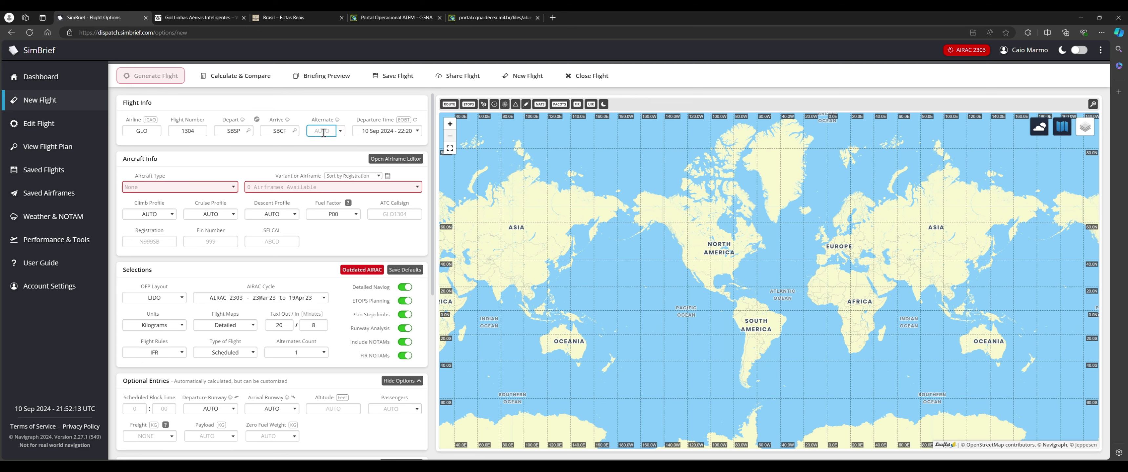
click(346, 144)
click(318, 129)
click(417, 133)
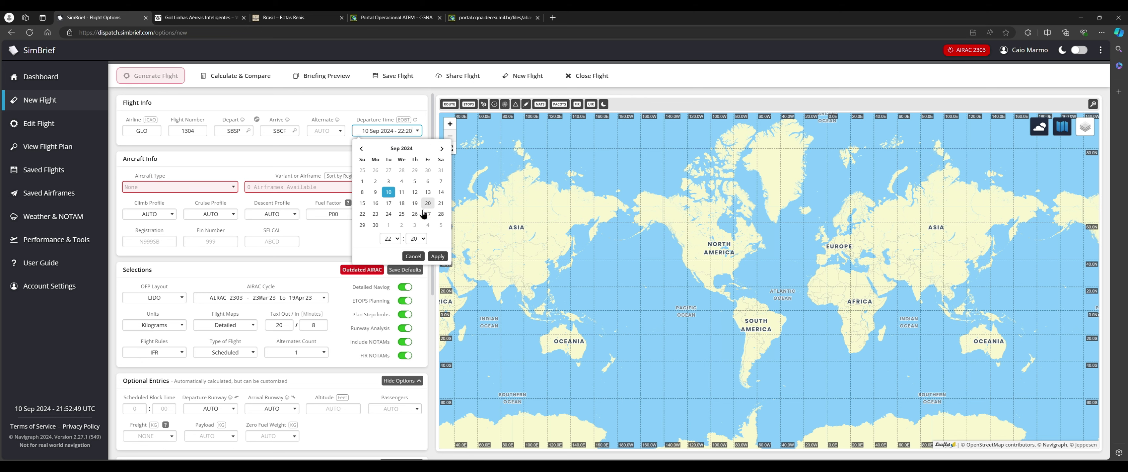
click(423, 239)
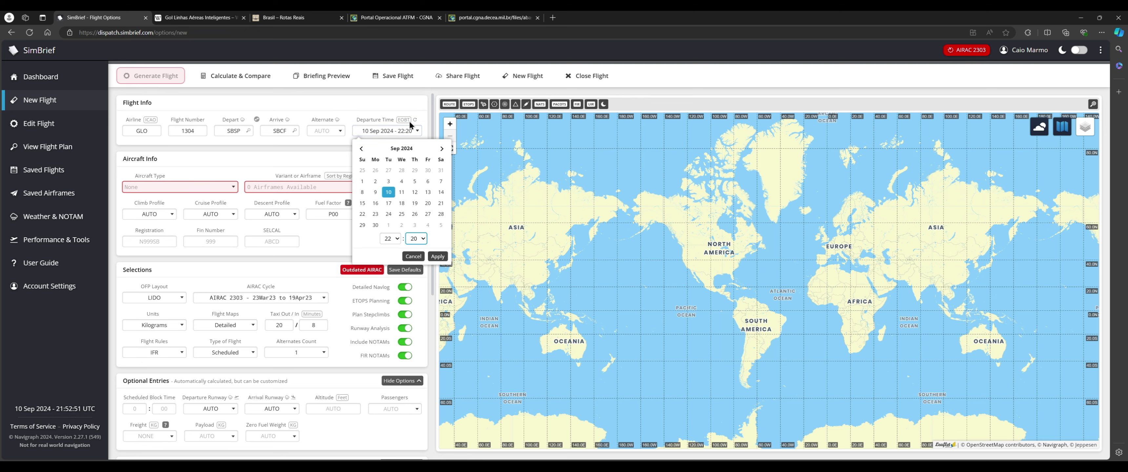
click(417, 25)
click(438, 255)
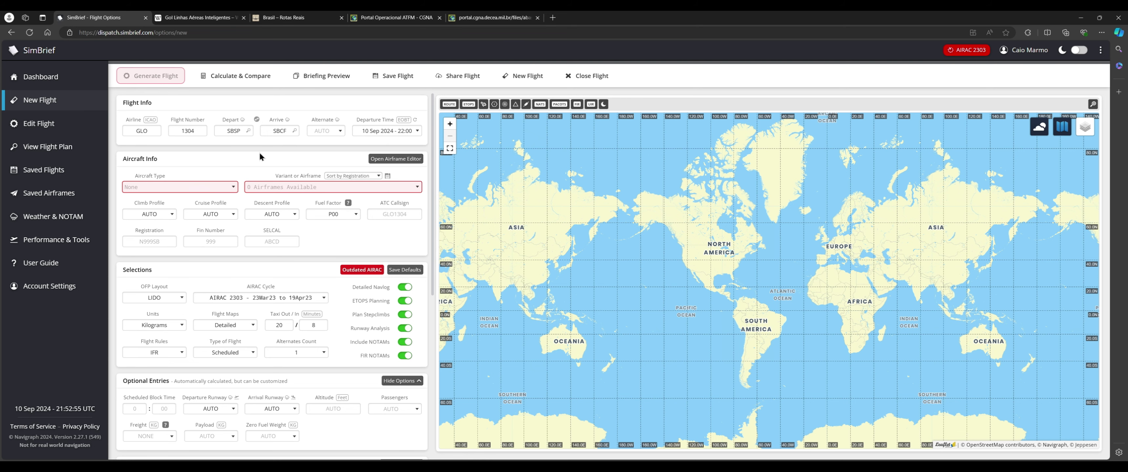
- Open the departure airport's information and read through the parts of its METAR, from the station code to the visibility
click(242, 120)
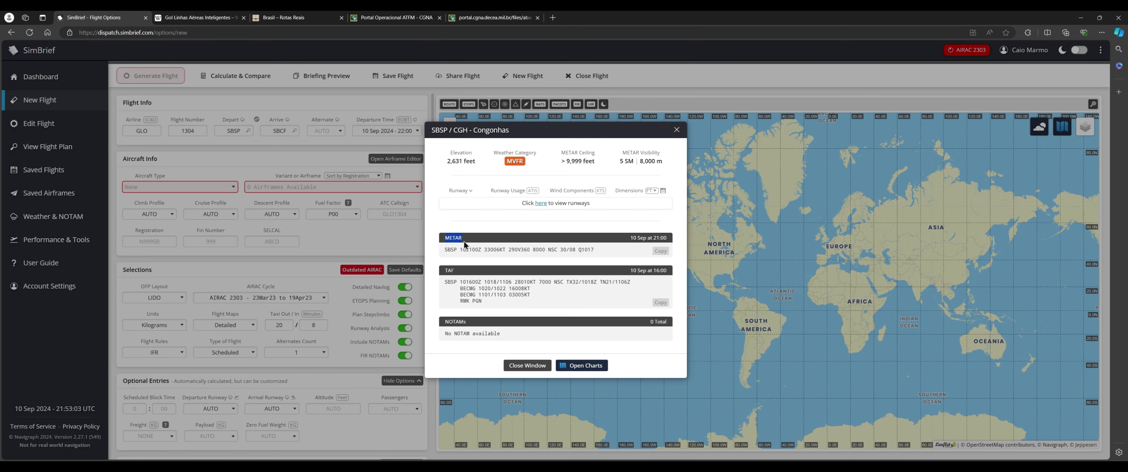
drag(445, 249, 457, 250)
click(463, 251)
drag(462, 250, 480, 252)
click(483, 252)
drag(484, 250, 530, 252)
drag(547, 252, 557, 252)
click(677, 130)
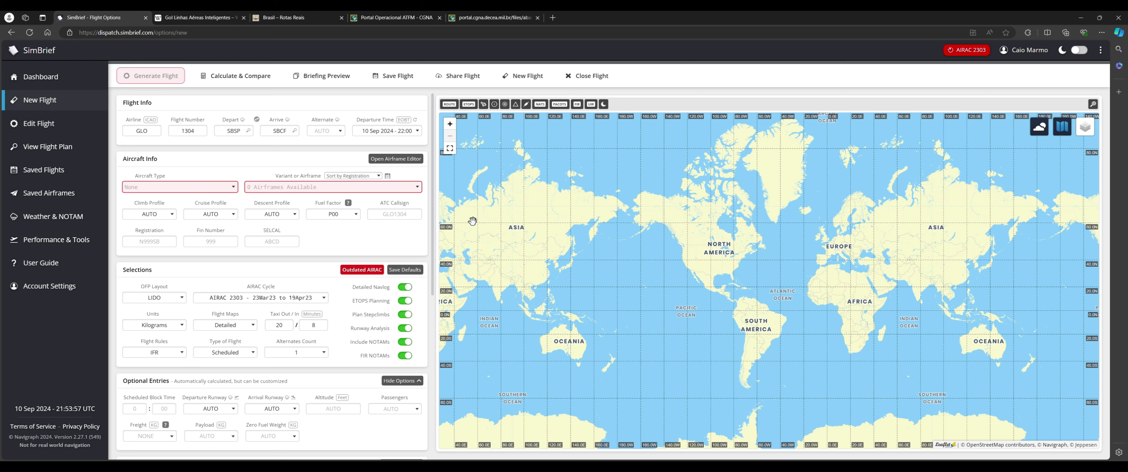
- Choose the B737-700 as aircraft type and the PMDG Economy Config airframe as its variant
click(227, 189)
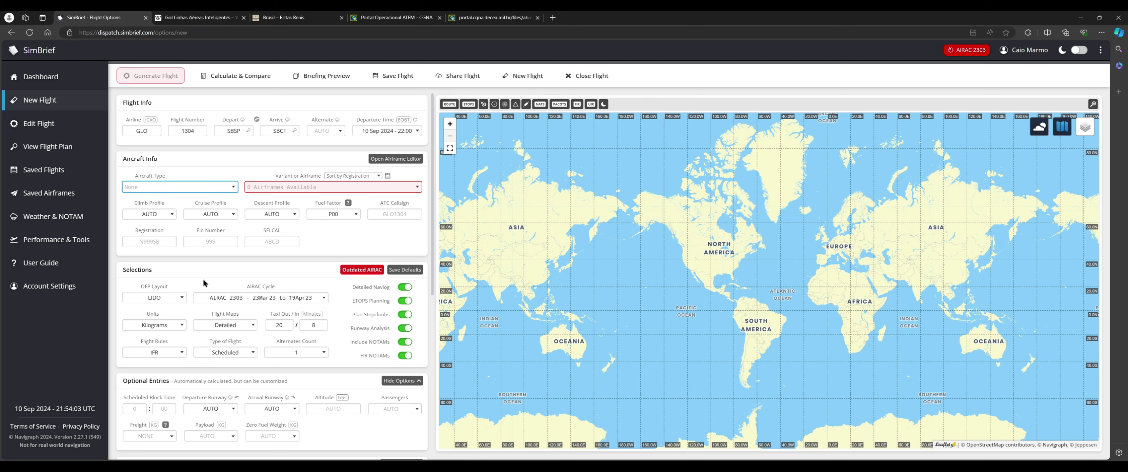
click(154, 248)
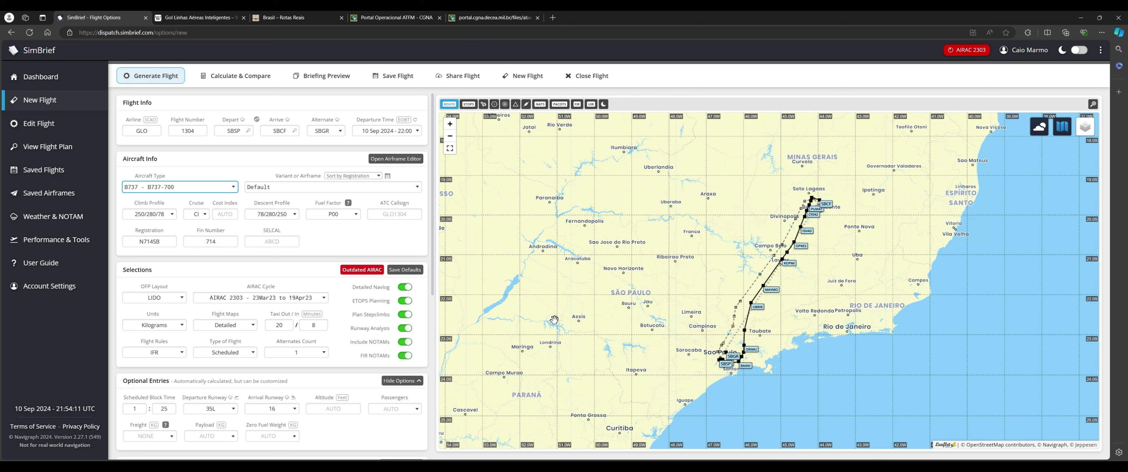
click(330, 131)
double_click(329, 131)
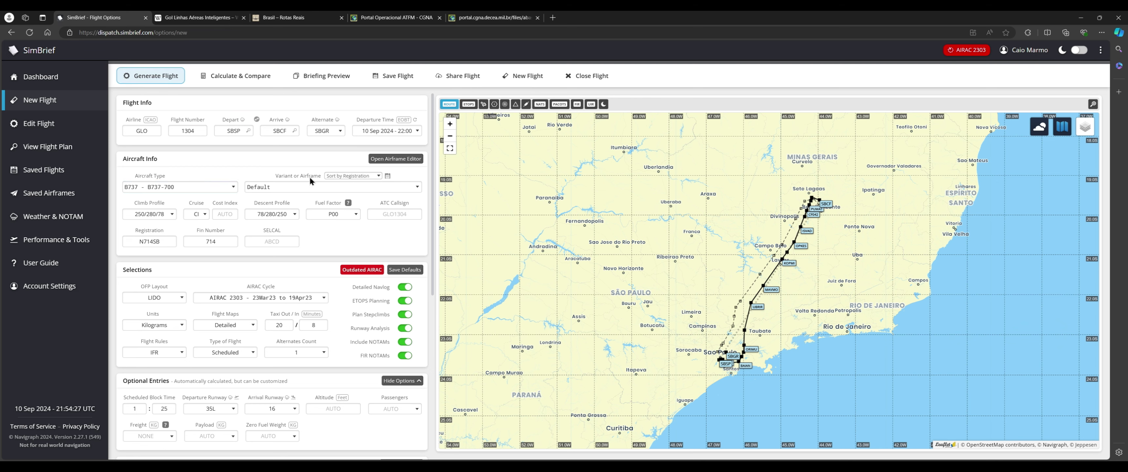
click(271, 188)
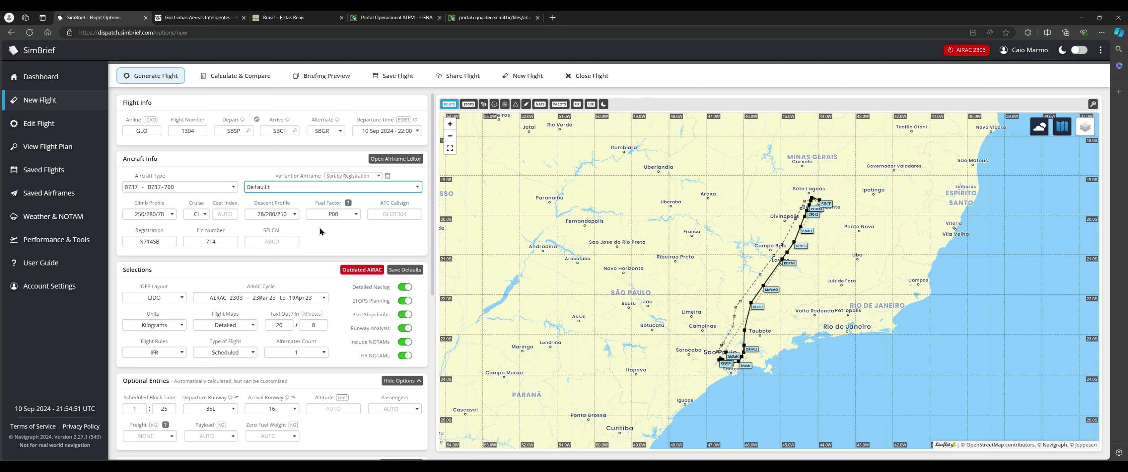
key(Down)
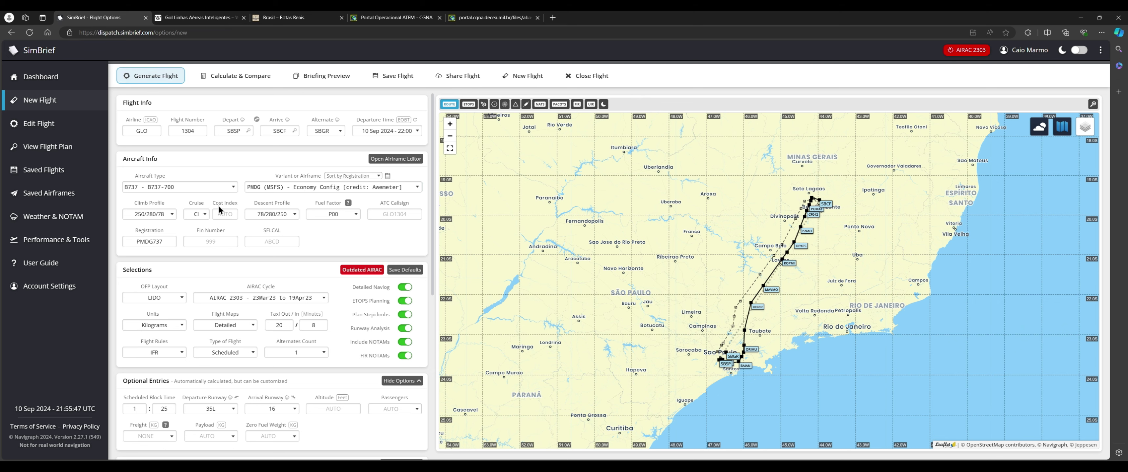
- Review the cost index, cruise profile, fuel factor and ATC callsign options in the aircraft info without changing them
click(236, 211)
click(237, 211)
click(196, 214)
key(Down)
click(333, 226)
click(357, 215)
click(409, 215)
- Look up Gol's radio callsign in the infobox of its Wikipedia article
click(192, 17)
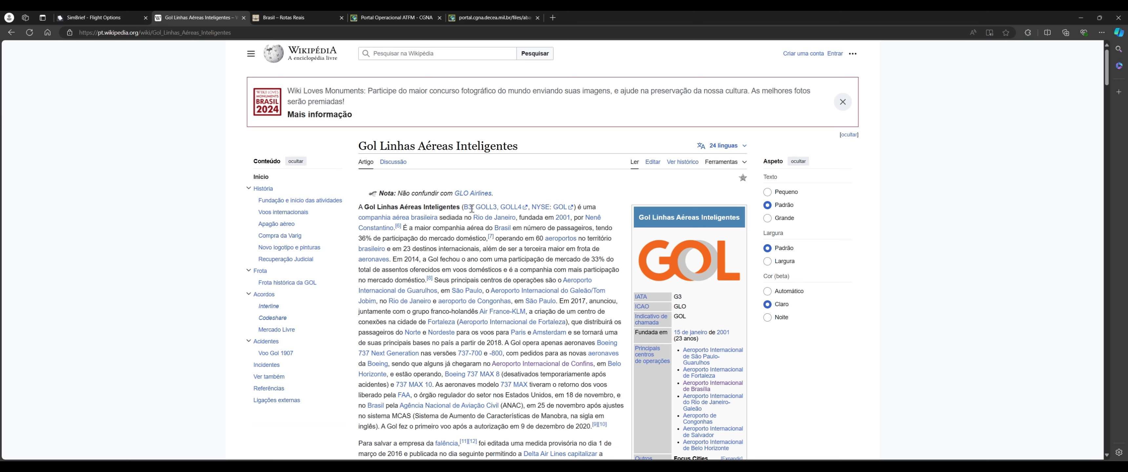
mouse_move(648, 322)
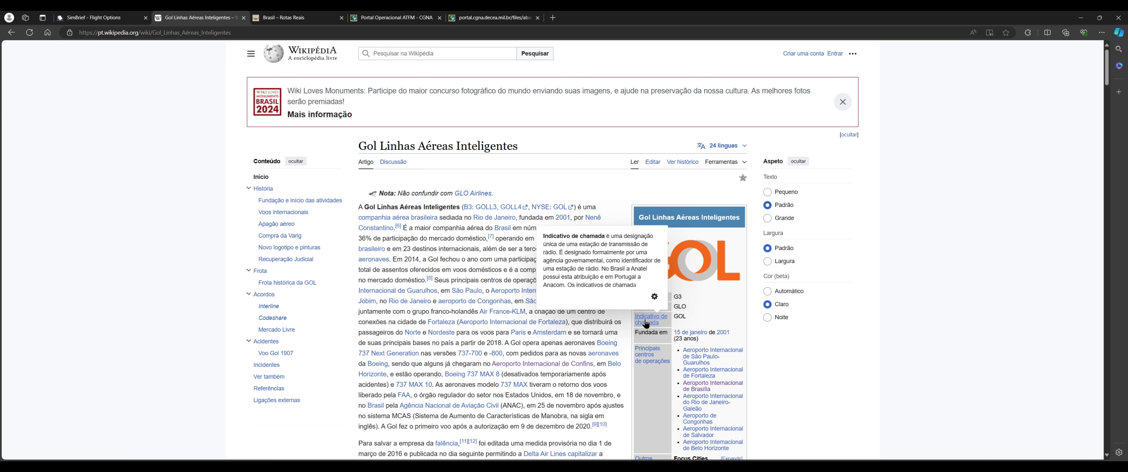
double_click(680, 316)
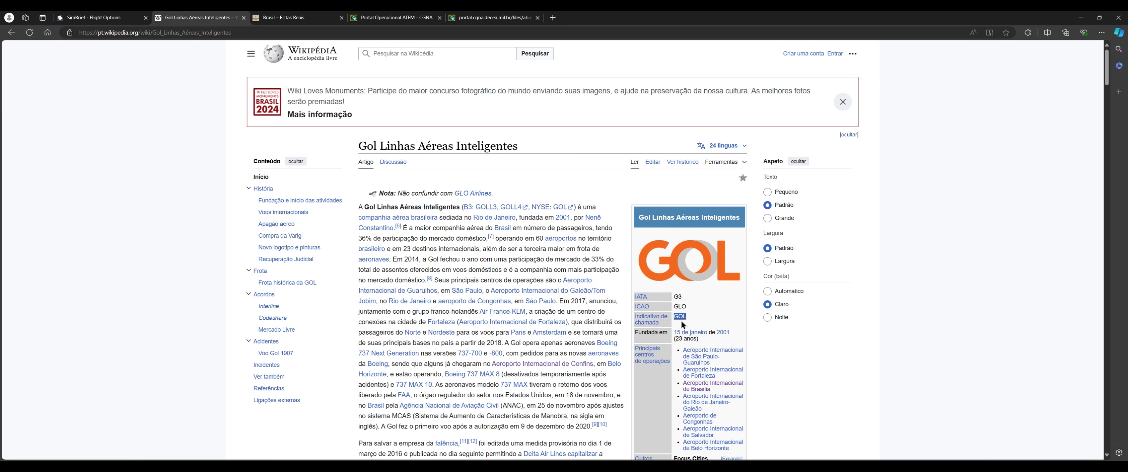
click(683, 329)
- Search Google for British Airways on Wikipedia, open its article and examine the airline's radio callsign in the infobox
key(alt+Left)
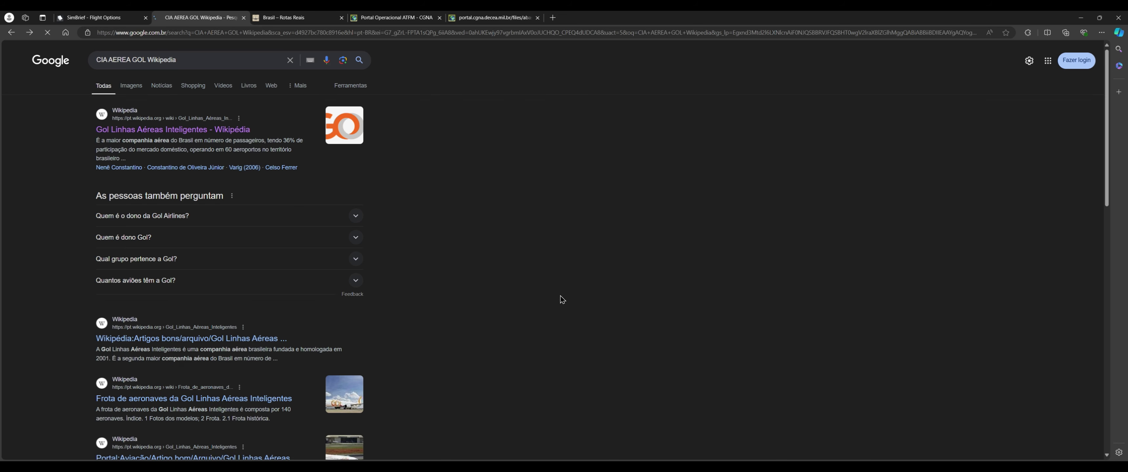
drag(146, 60, 134, 64)
text(BRITISH)
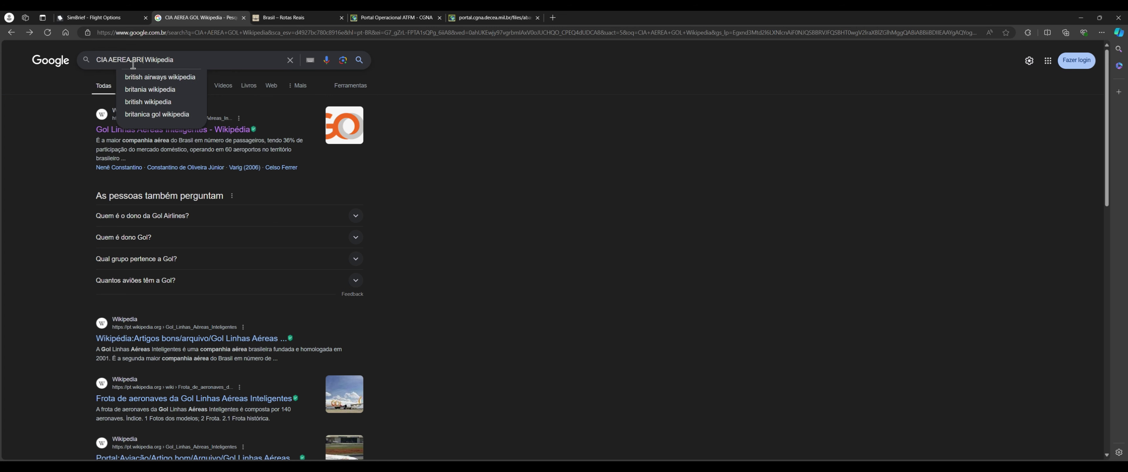
text(IRWAAYS)
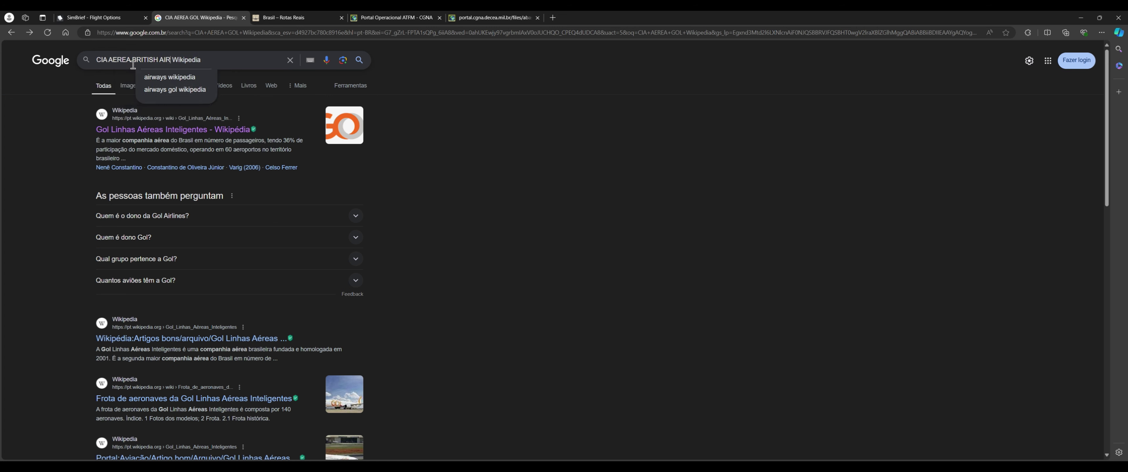
key(Return)
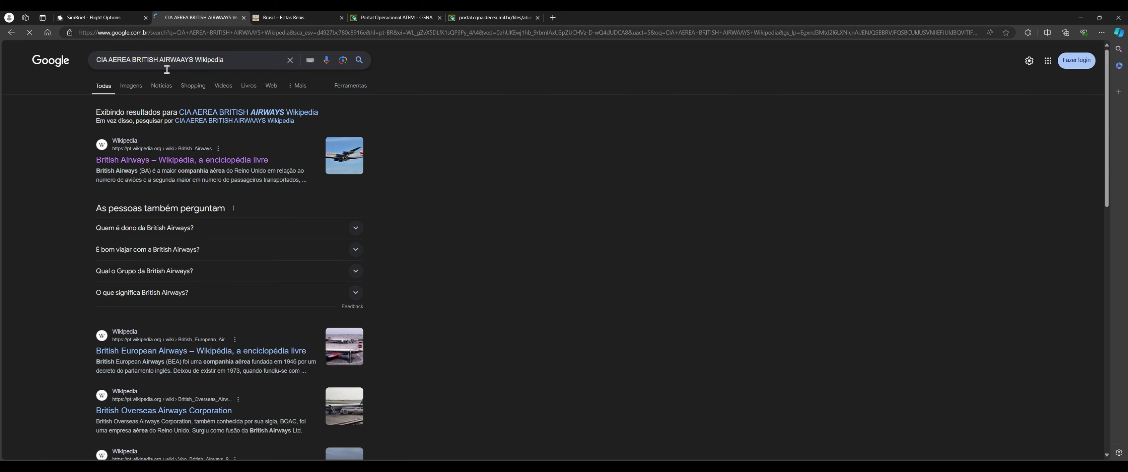
click(183, 159)
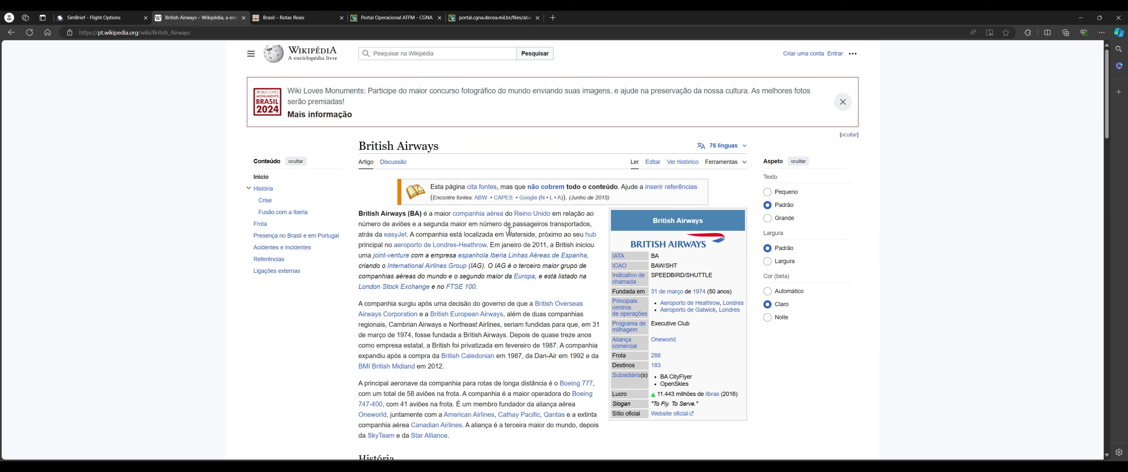
mouse_move(637, 284)
drag(652, 276, 717, 277)
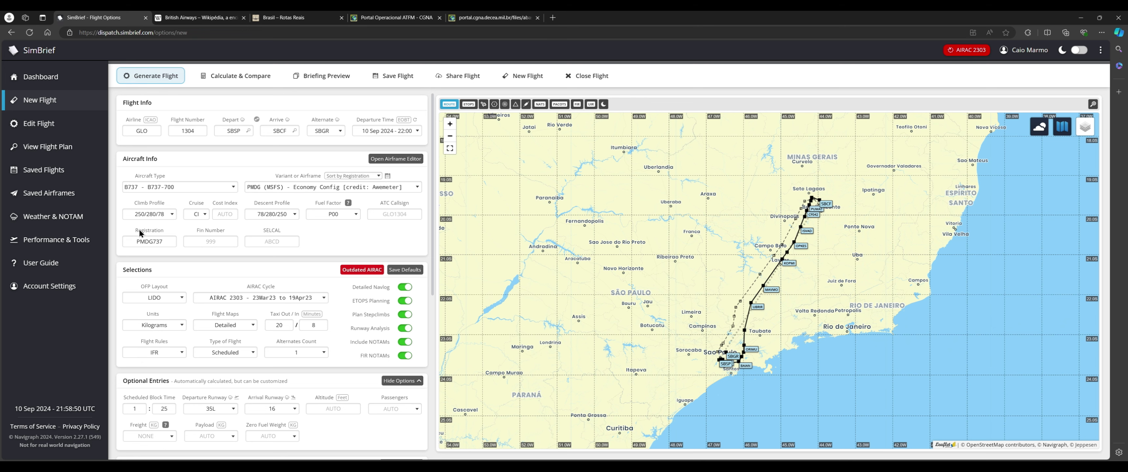
- Replace the aircraft registration with PRCBM in the SimBrief aircraft info
drag(166, 243, 135, 241)
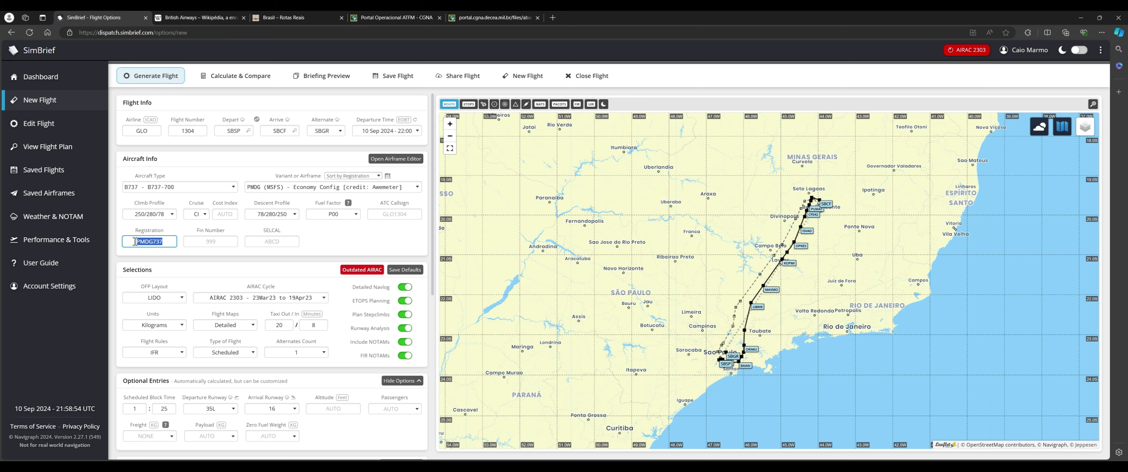
key(BackSpace)
text(PRCBM)
click(182, 236)
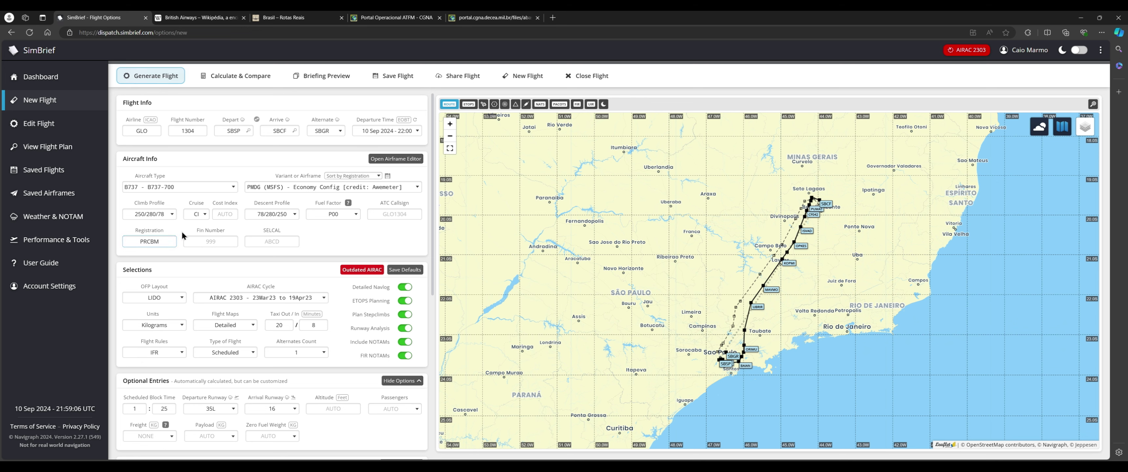
click(139, 243)
click(160, 240)
- Set the aircraft's fin number to GK and leave the SELCAL code blank
click(219, 241)
click(221, 241)
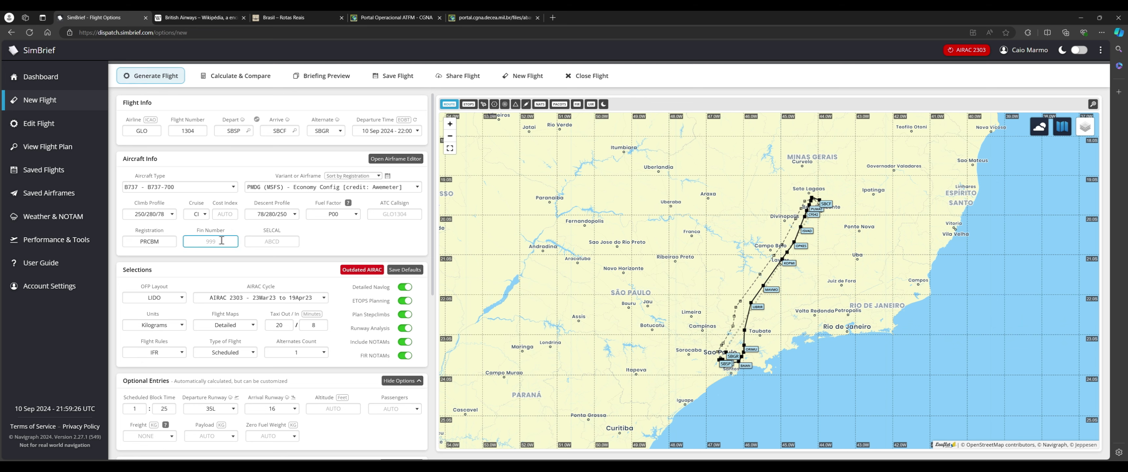
text(GK)
click(233, 233)
click(234, 244)
drag(263, 229, 283, 230)
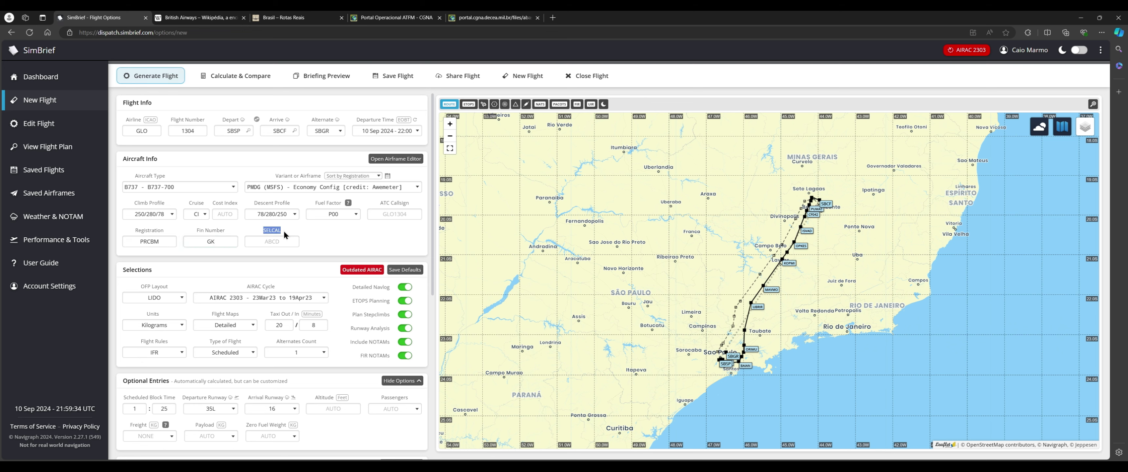
click(286, 242)
click(313, 241)
- Review the OFP layout and AIRAC cycle selections, and try to update the outdated AIRAC data
scroll(319, 251, down, 1)
scroll(318, 245, down, 1)
click(318, 246)
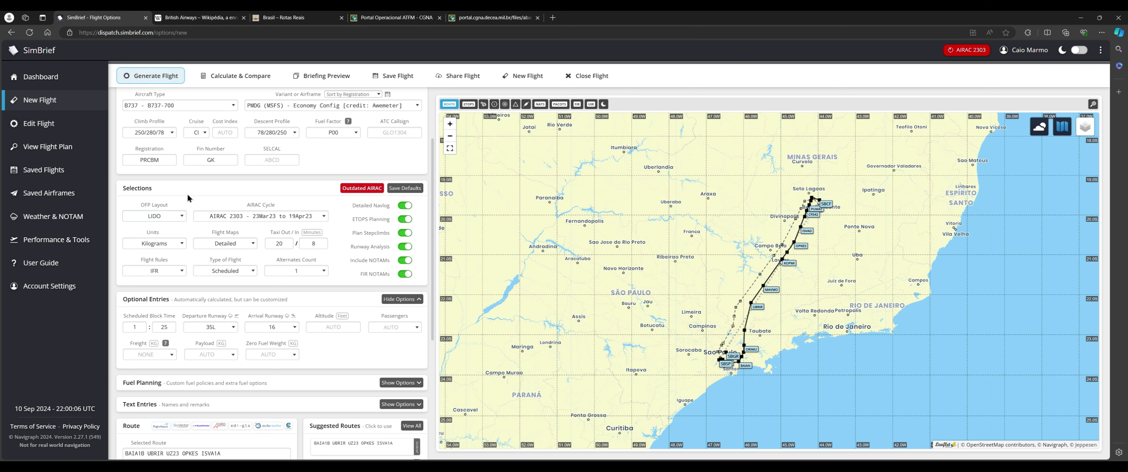
click(183, 221)
scroll(307, 224, up, 2)
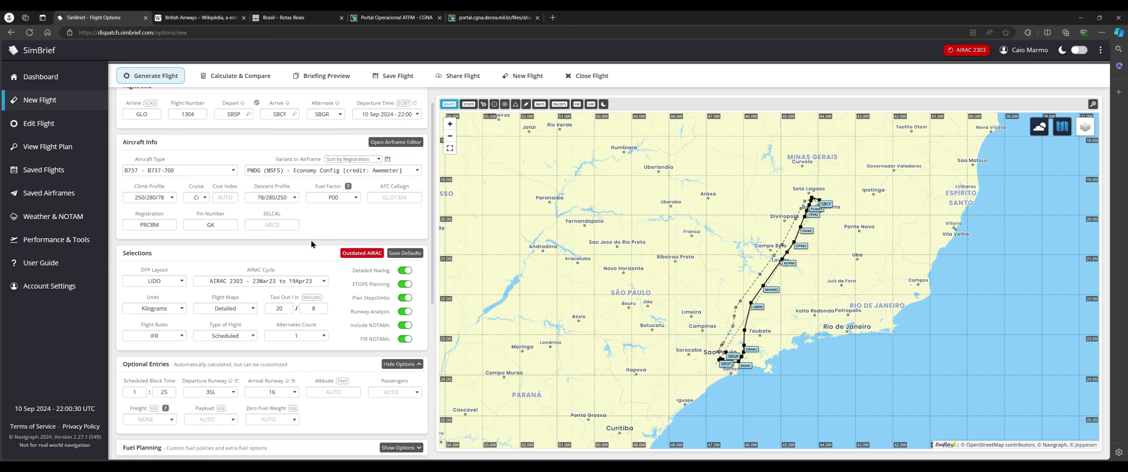
scroll(311, 244, up, 1)
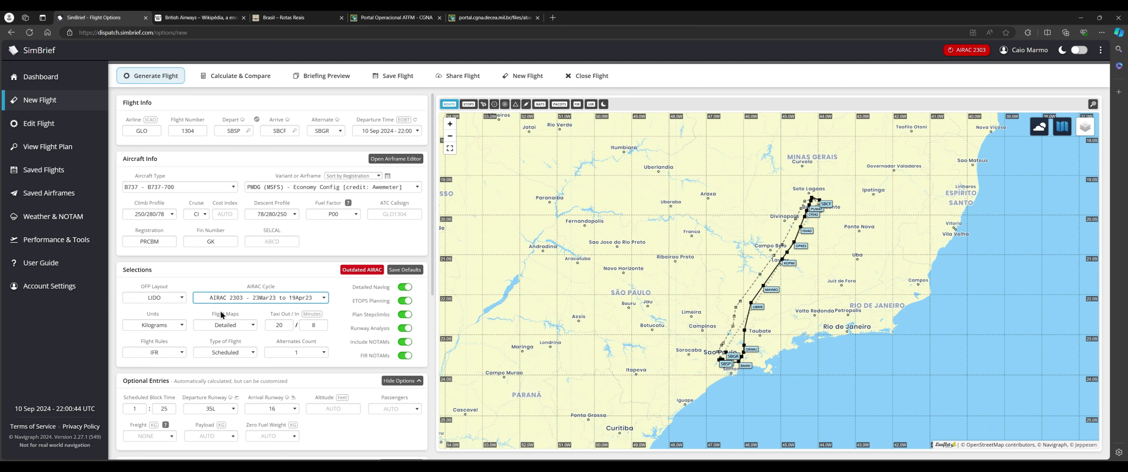
click(362, 270)
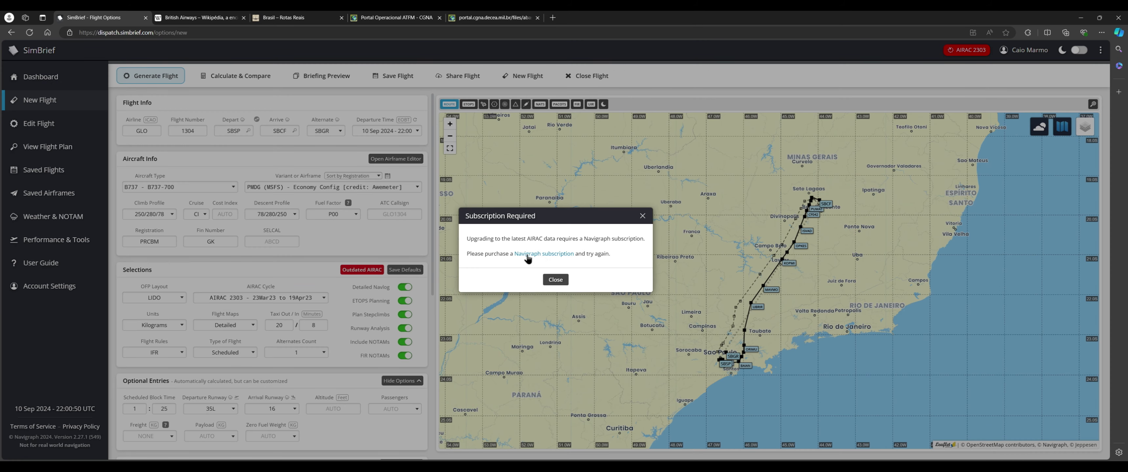
- Dismiss the subscription notice and review the units, flight maps and taxi out/in time selections
click(556, 279)
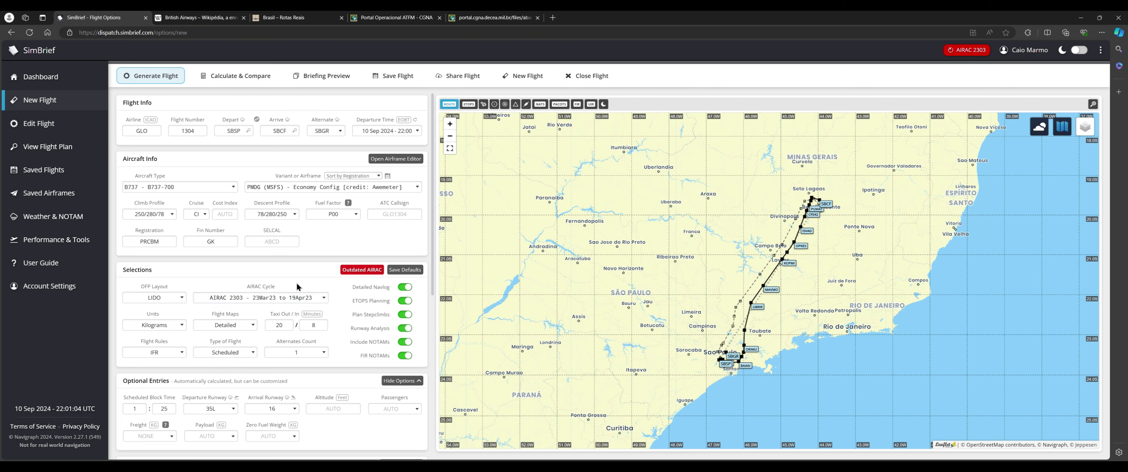
scroll(297, 281, down, 1)
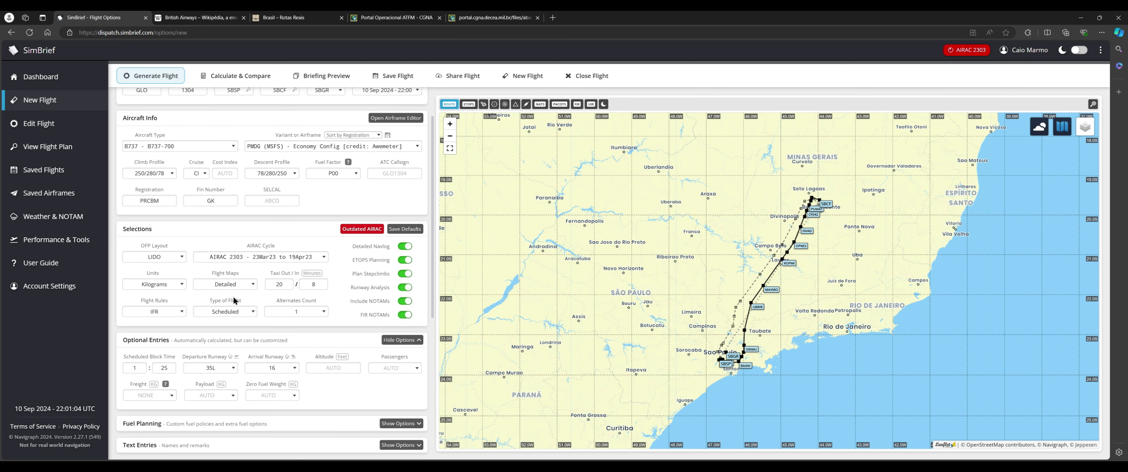
click(165, 291)
click(178, 286)
click(171, 298)
click(161, 296)
click(231, 285)
click(264, 275)
click(323, 283)
click(320, 282)
click(286, 281)
click(322, 285)
click(332, 270)
scroll(207, 341, up, 1)
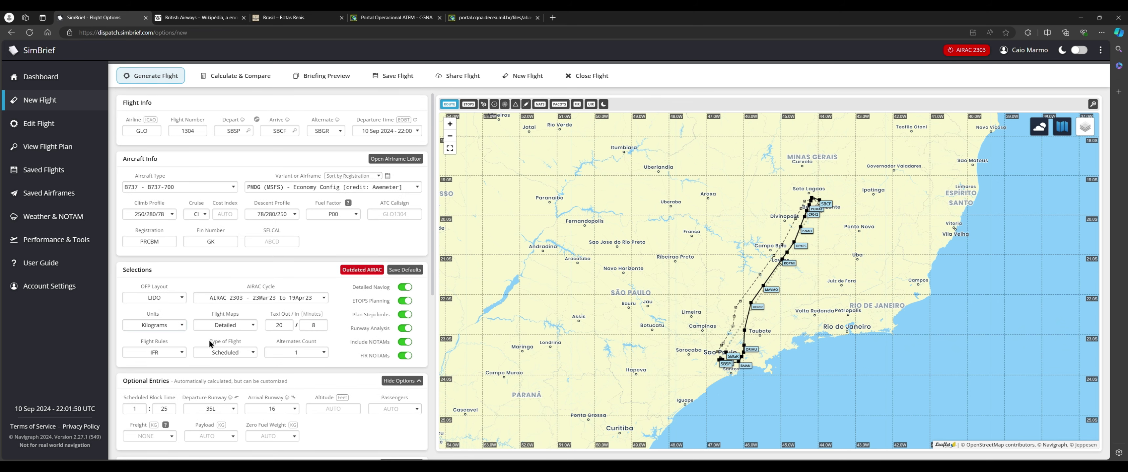
- Review the flight rules, type of flight and alternates count choices, keeping IFR, Scheduled and 1
scroll(206, 341, down, 1)
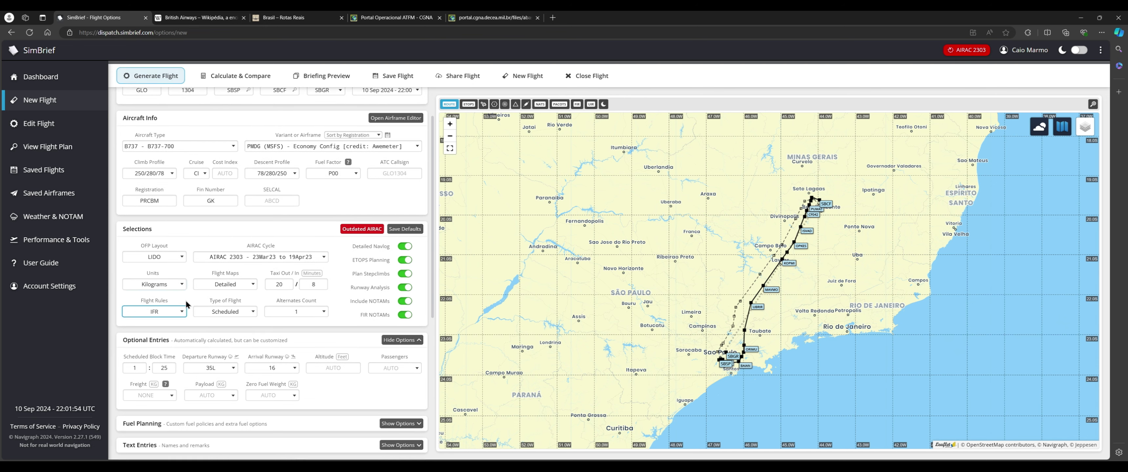
click(181, 312)
key(Down)
key(Down)
key(Down)
key(Up)
key(Up)
key(Up)
scroll(192, 320, up, 1)
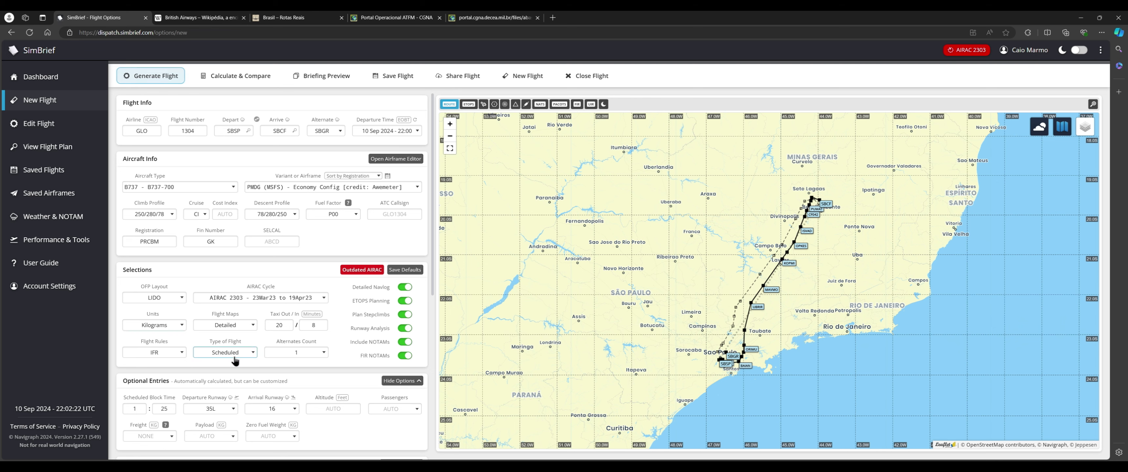
click(310, 367)
click(326, 353)
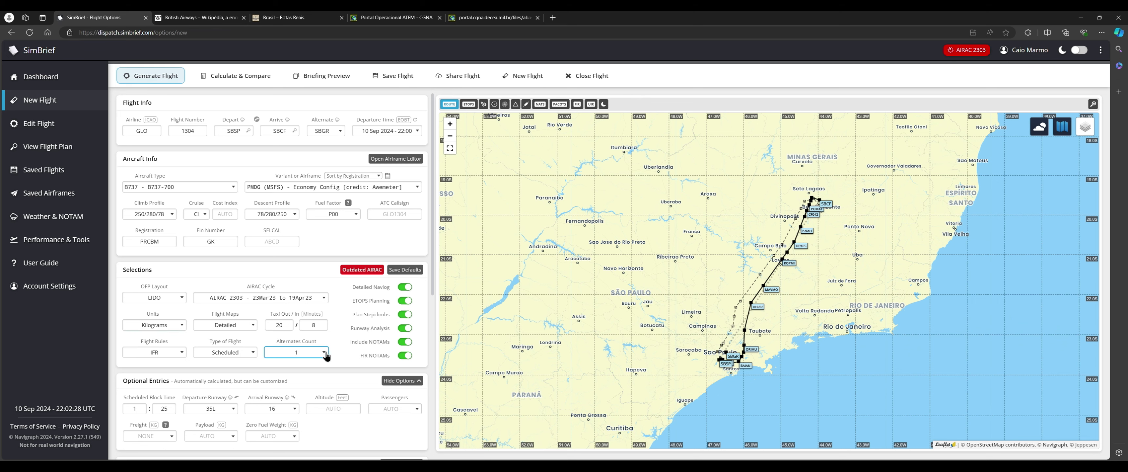
- Examine the Detailed Navlog, ETOPS Planning, Plan Stepclimbs, Runway Analysis and NOTAM options
click(339, 333)
drag(353, 315, 378, 319)
click(379, 321)
scroll(382, 313, down, 2)
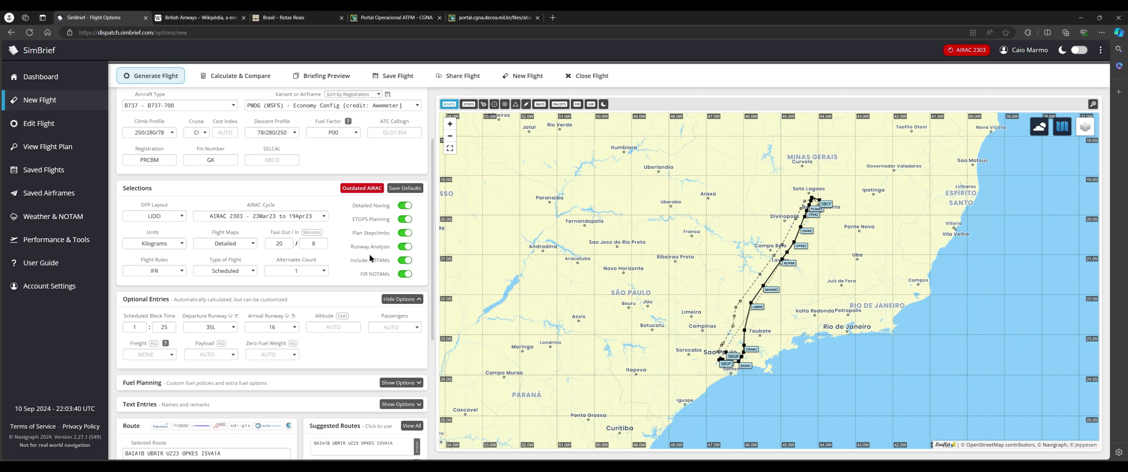
scroll(378, 268, up, 2)
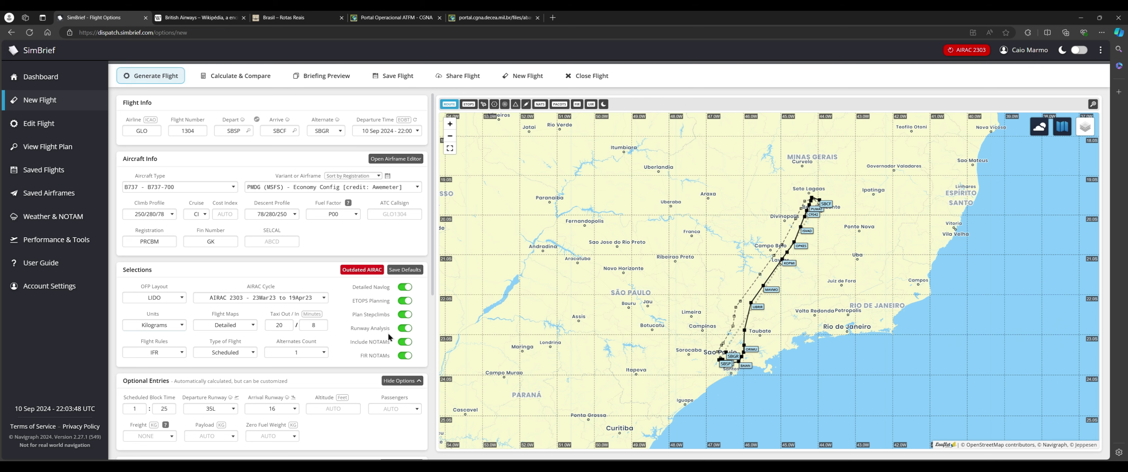
scroll(377, 342, down, 1)
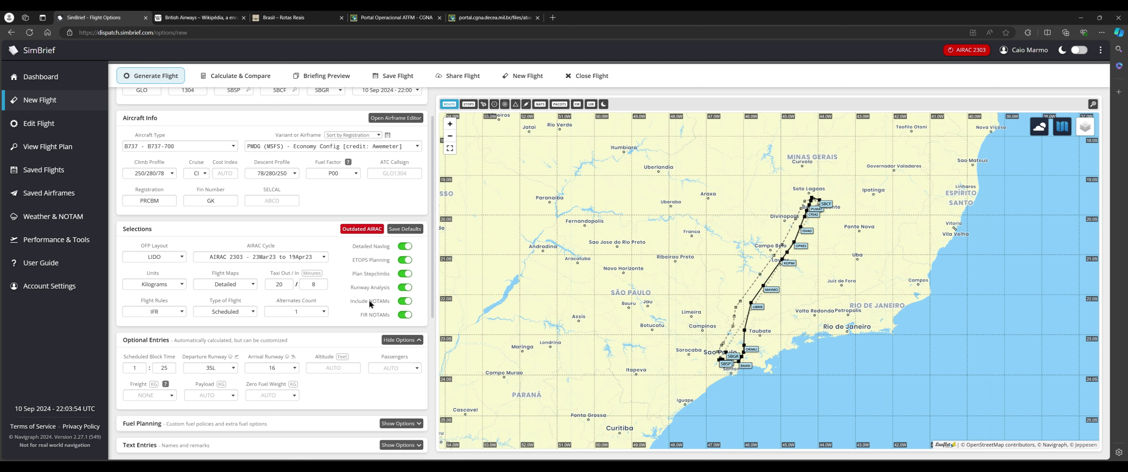
scroll(401, 303, down, 1)
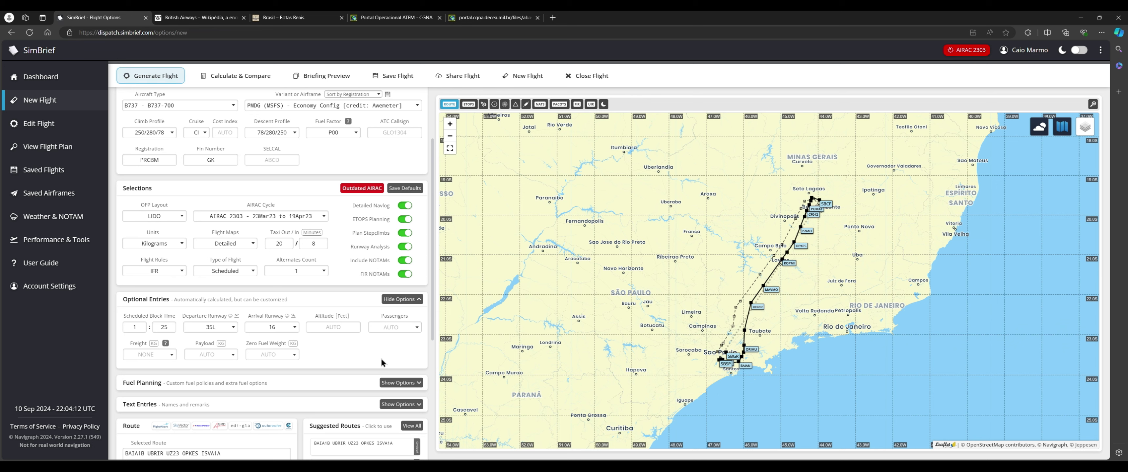
- Review the scheduled block time and departure runway among the optional entries
scroll(370, 337, down, 1)
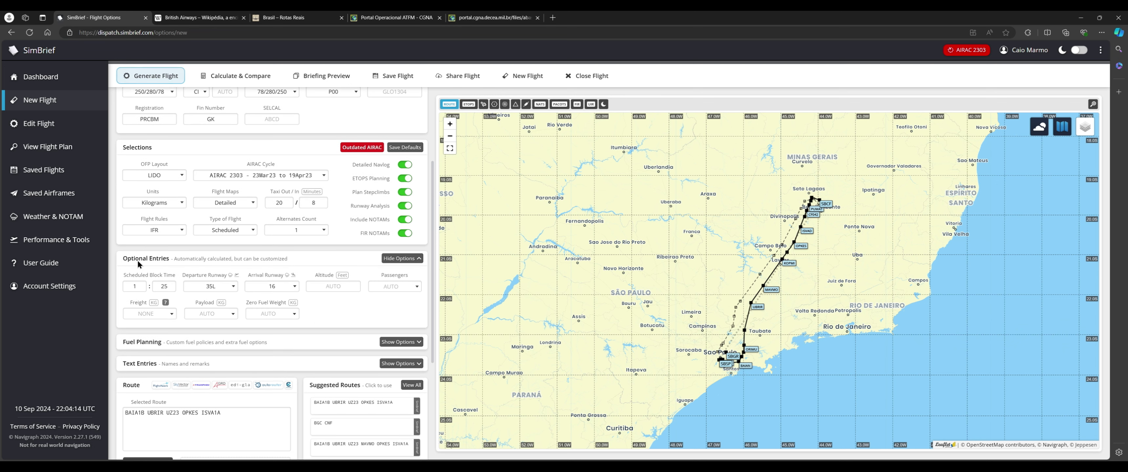
scroll(151, 265, down, 1)
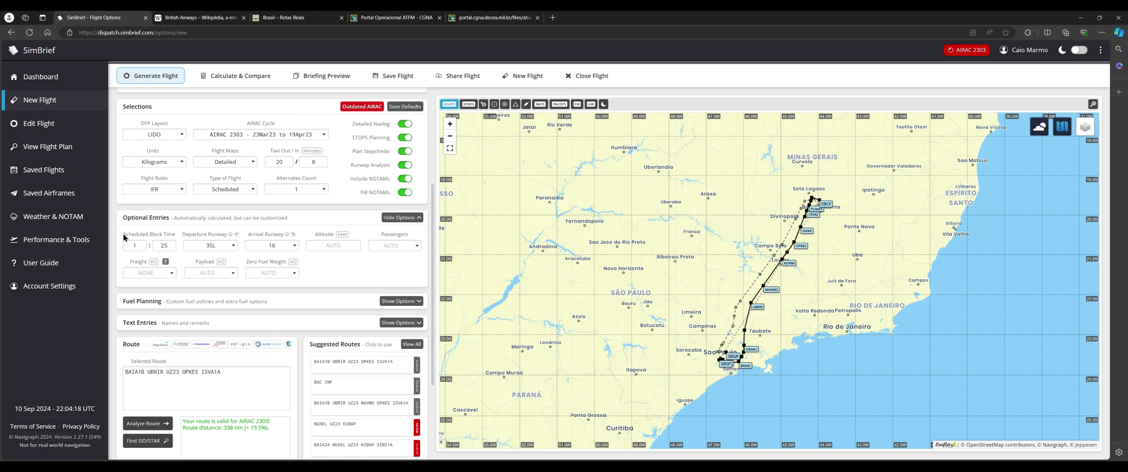
click(166, 246)
click(193, 248)
scroll(201, 249, up, 1)
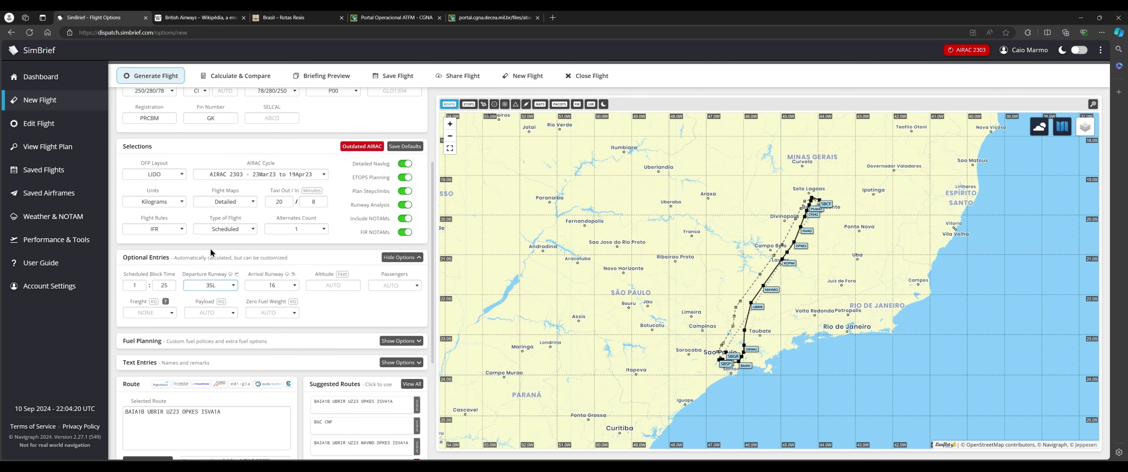
scroll(223, 290, up, 1)
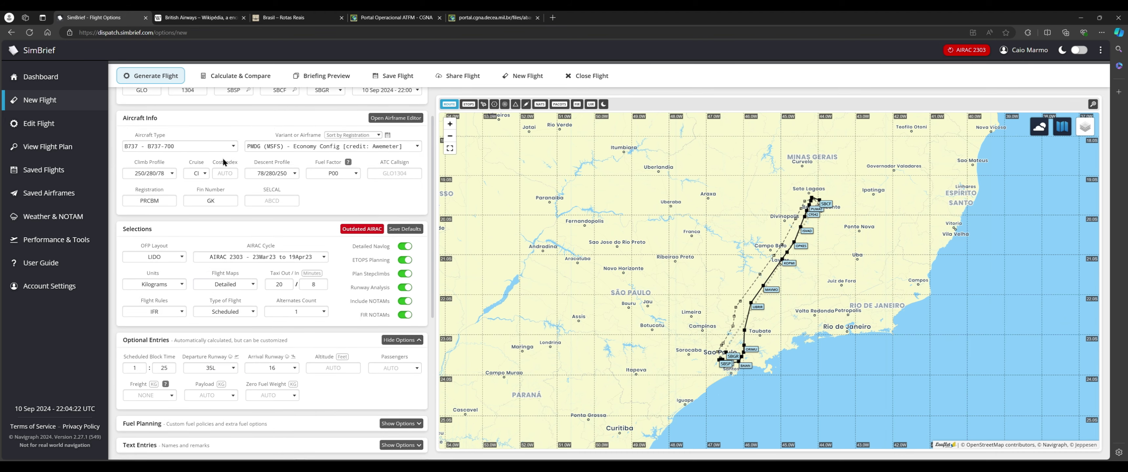
scroll(242, 322, down, 1)
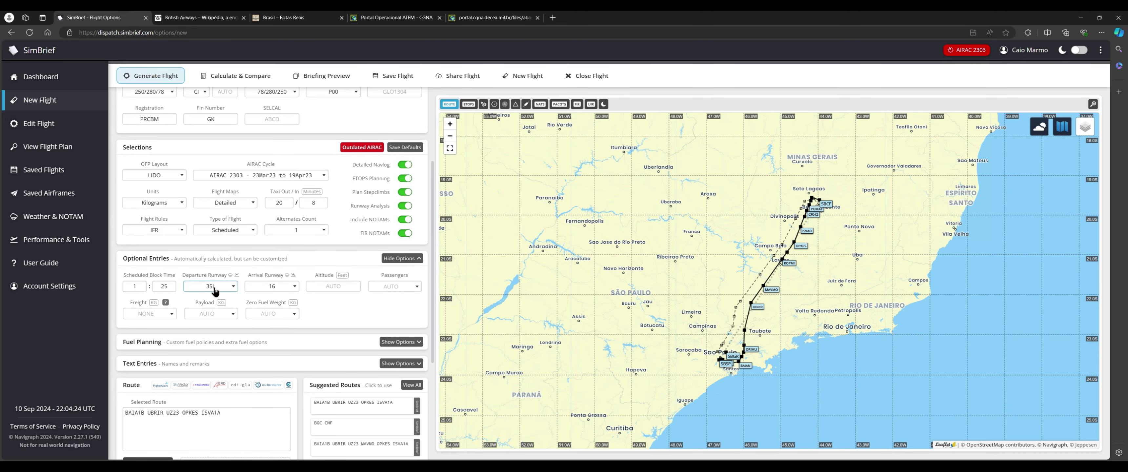
- Show the airport information for SBSP and examine the wind group in its METAR
click(230, 275)
click(230, 275)
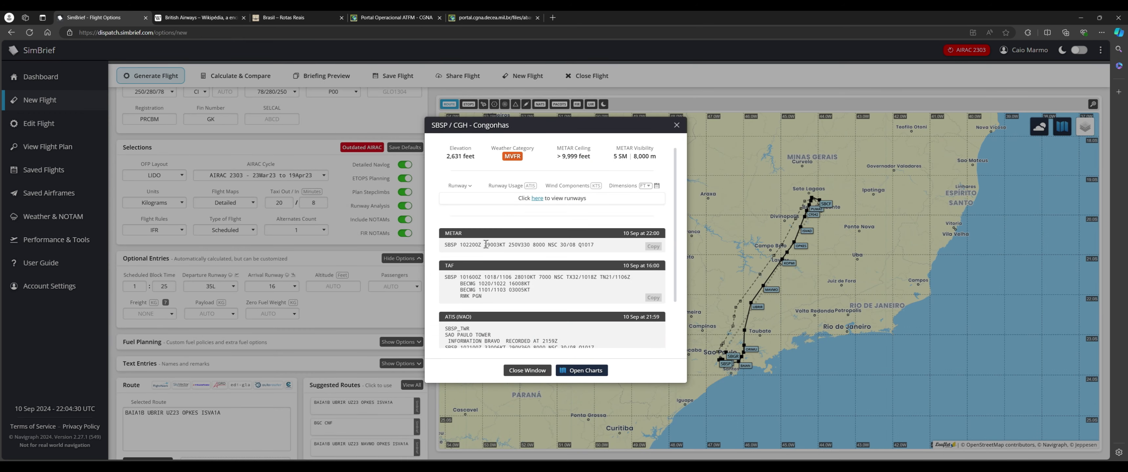
drag(485, 244, 506, 246)
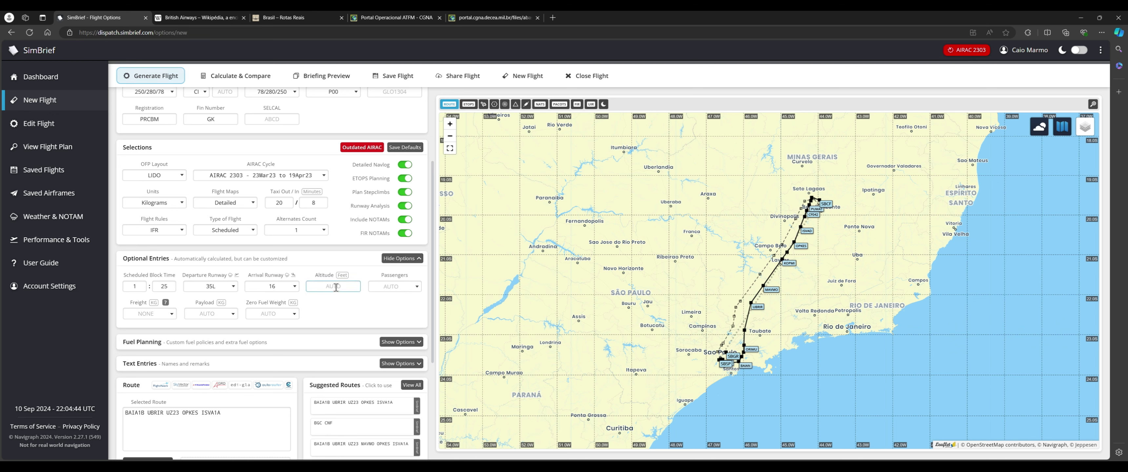
- Check the GLO1304 flight level on the Rotas Reais site and set the SimBrief altitude to 35000 feet
click(321, 285)
click(276, 19)
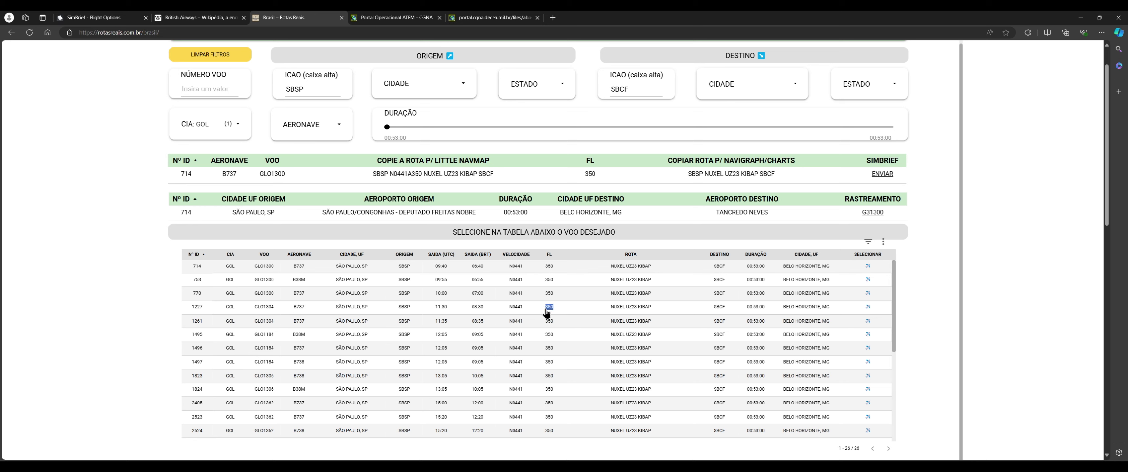
click(105, 17)
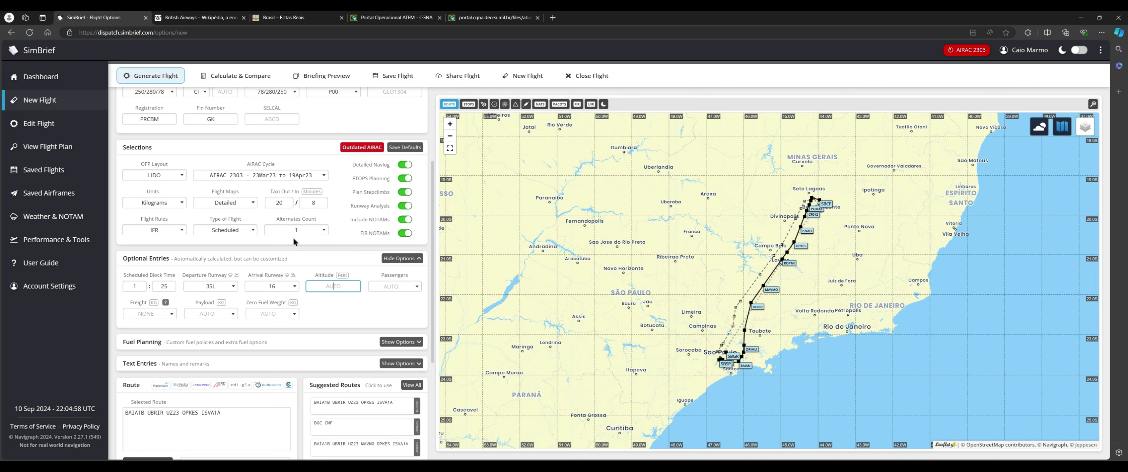
text(35000)
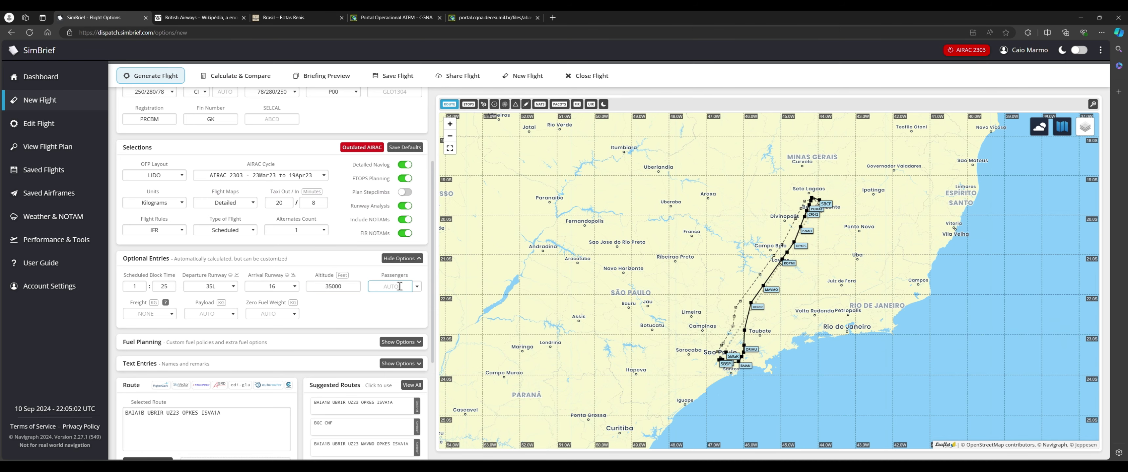
- Review the passenger and freight choices and set both to AUTO
click(415, 290)
click(391, 286)
click(150, 317)
click(317, 314)
click(146, 313)
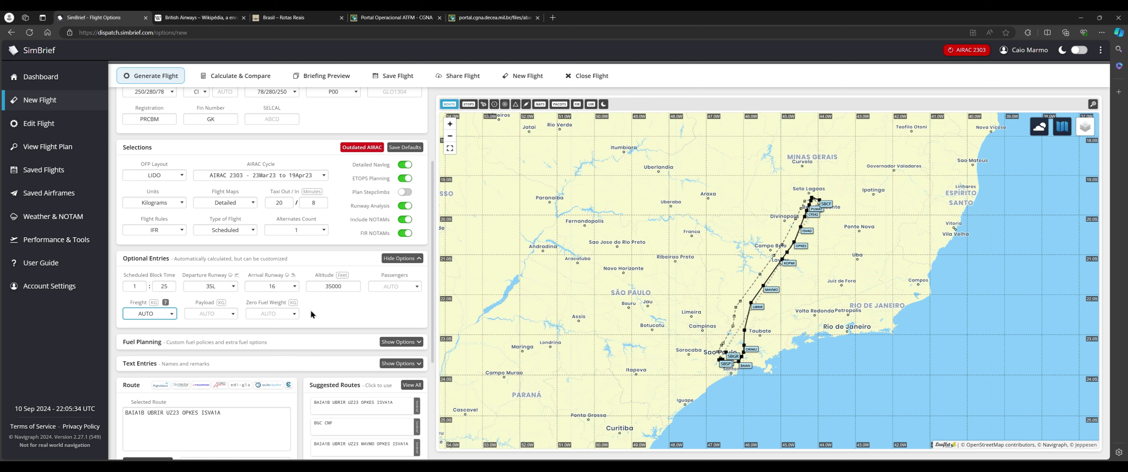
click(334, 318)
click(418, 288)
- Review the payload and zero fuel weight entries, leaving both automatic
click(209, 307)
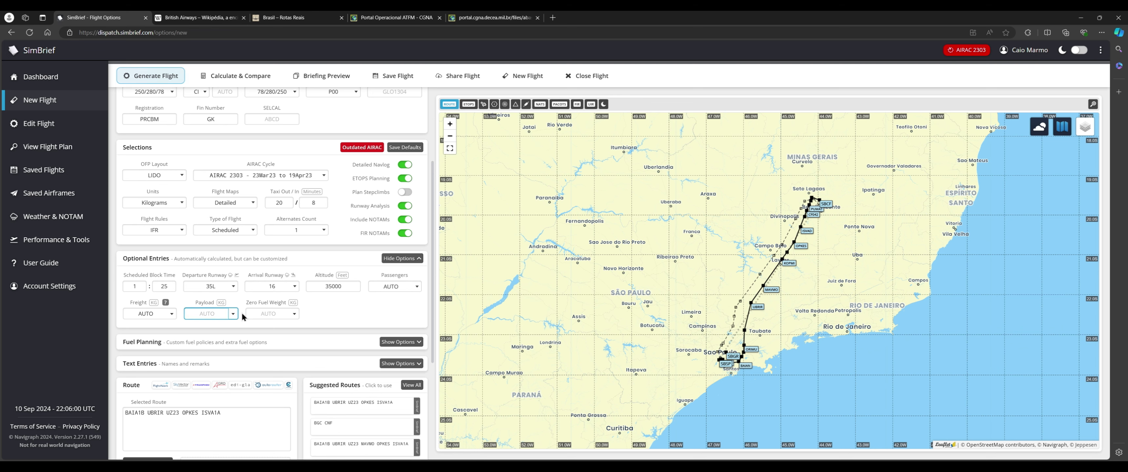
click(320, 308)
click(294, 314)
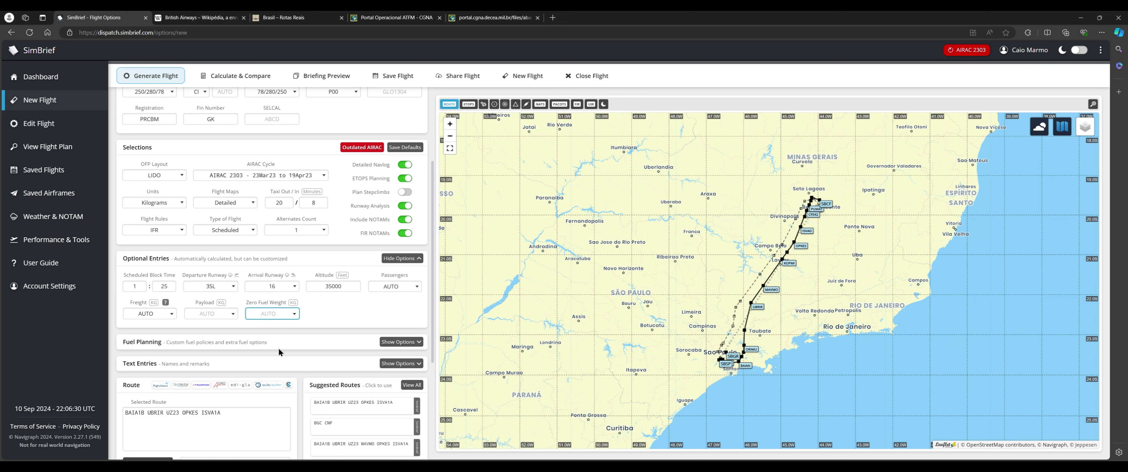
click(330, 316)
- Expand the fuel planning options and review the contingency fuel choices, keeping 10%
scroll(341, 317, down, 1)
click(401, 302)
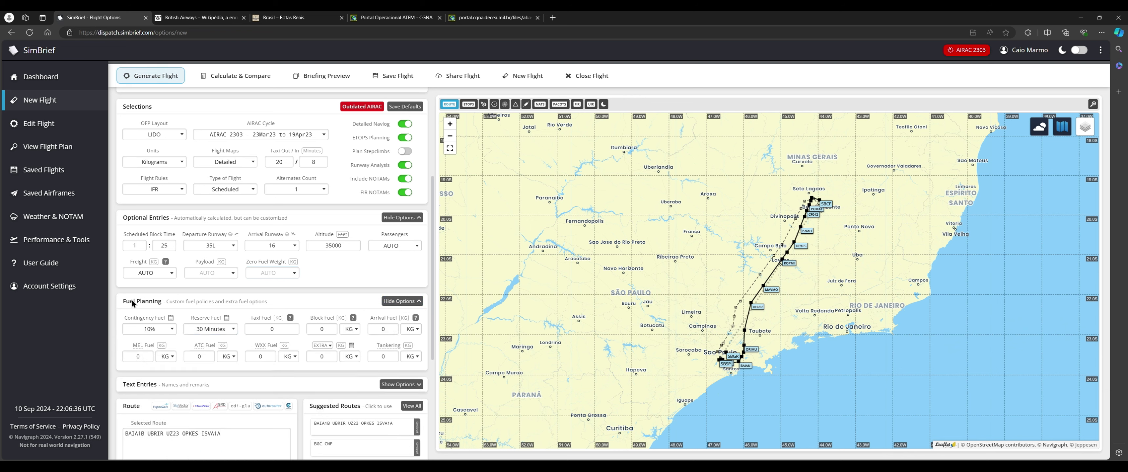
scroll(191, 312, down, 1)
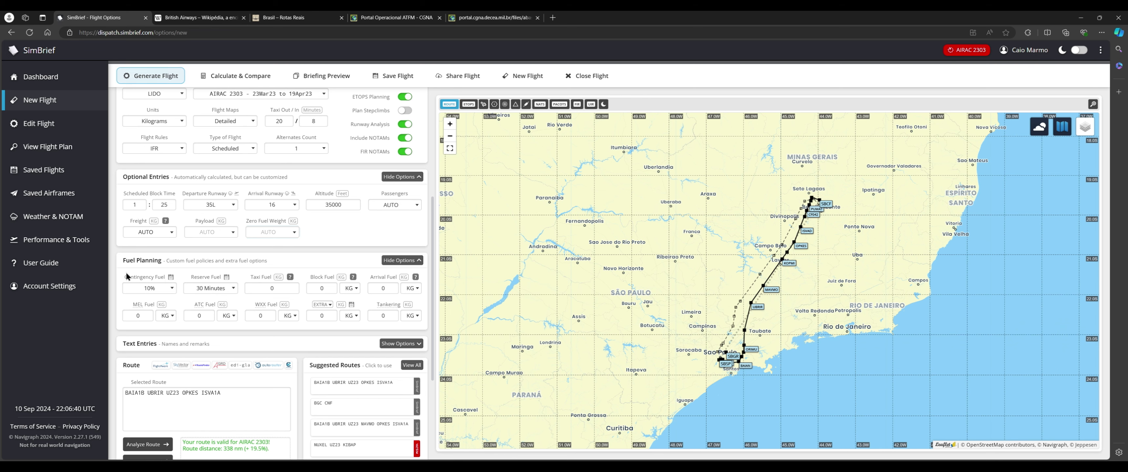
click(170, 290)
click(194, 266)
click(159, 293)
click(171, 278)
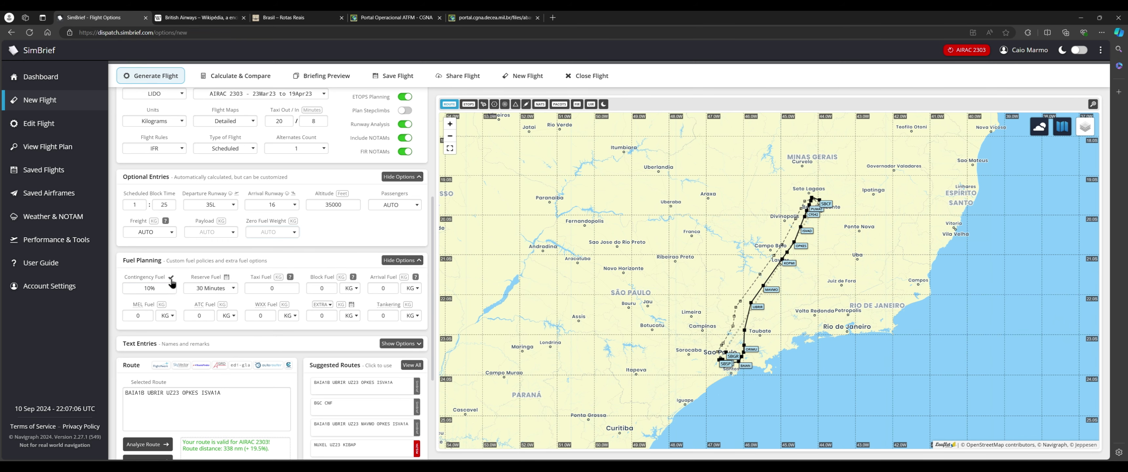
click(171, 279)
click(281, 256)
- Examine the selected route and go back over the selections, optional entries and fuel planning settings
scroll(312, 338, down, 2)
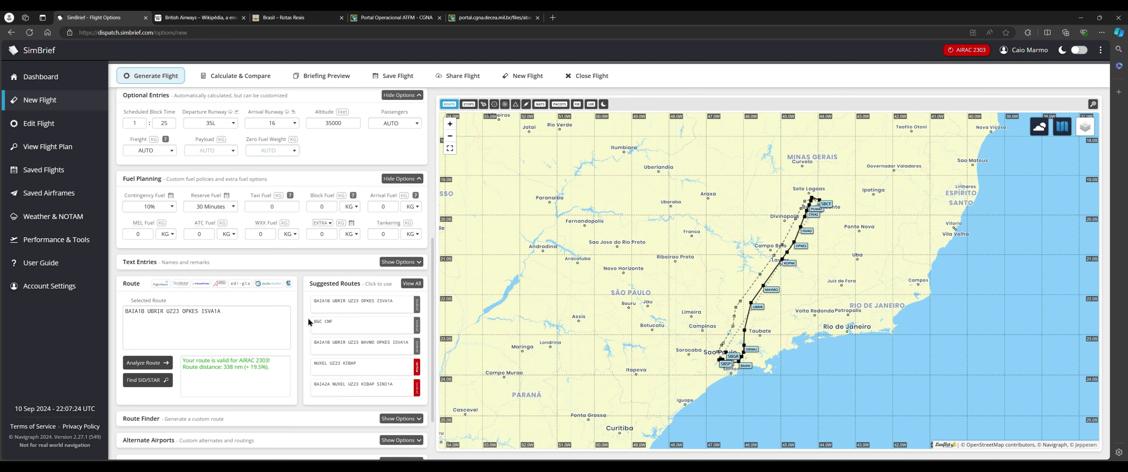
scroll(308, 316, down, 2)
click(259, 277)
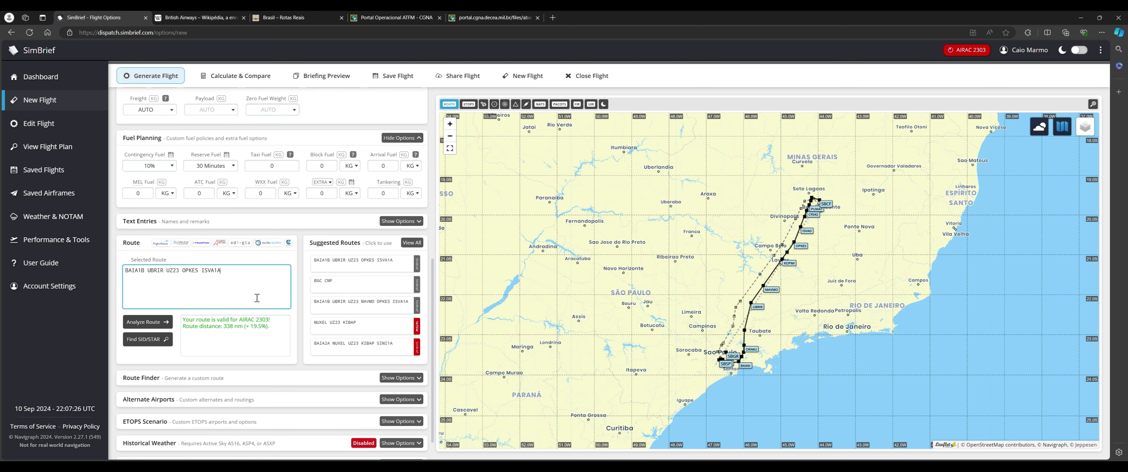
scroll(258, 300, up, 1)
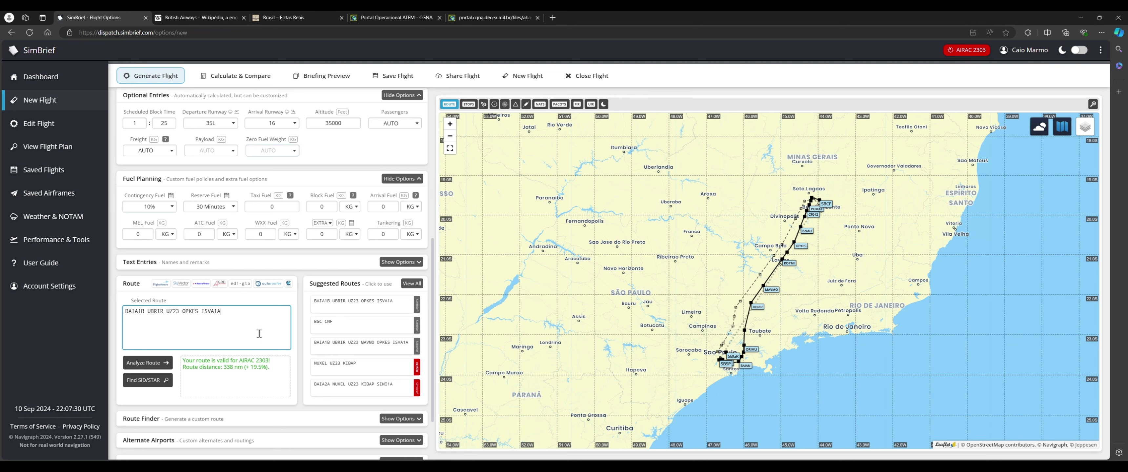
scroll(259, 333, up, 5)
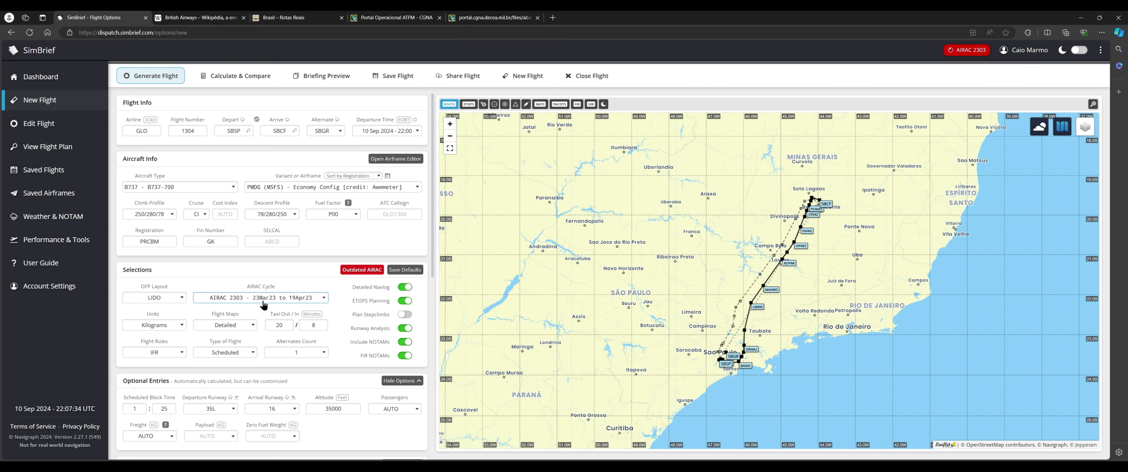
scroll(263, 305, down, 3)
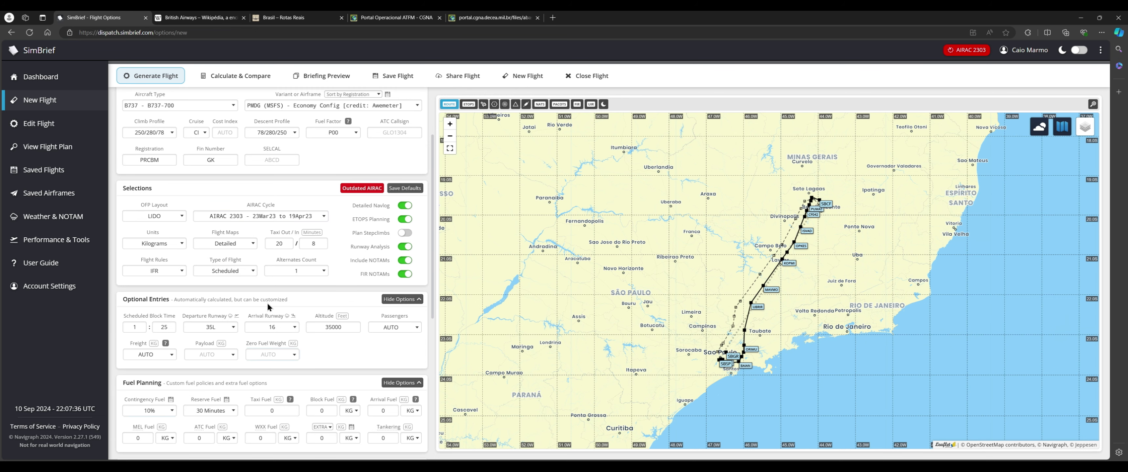
scroll(267, 303, down, 5)
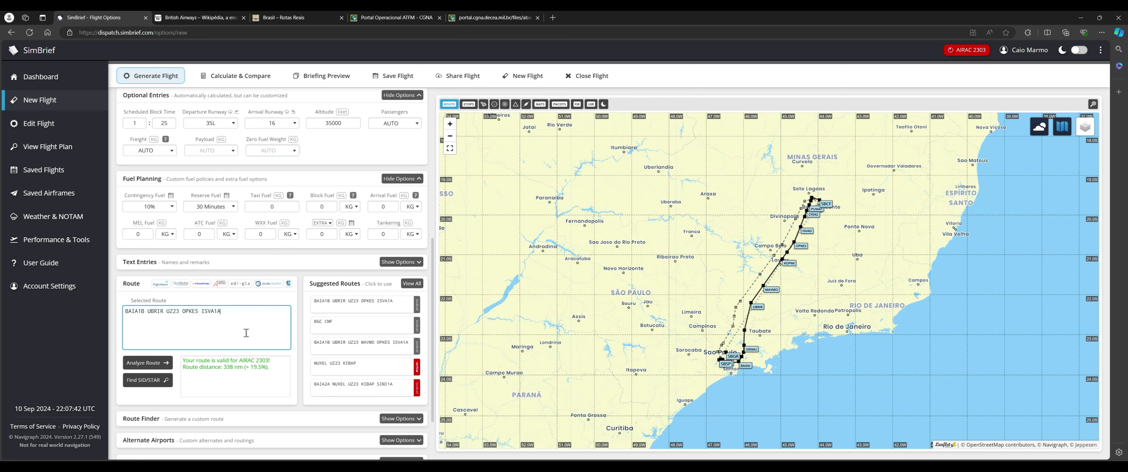
scroll(246, 333, up, 4)
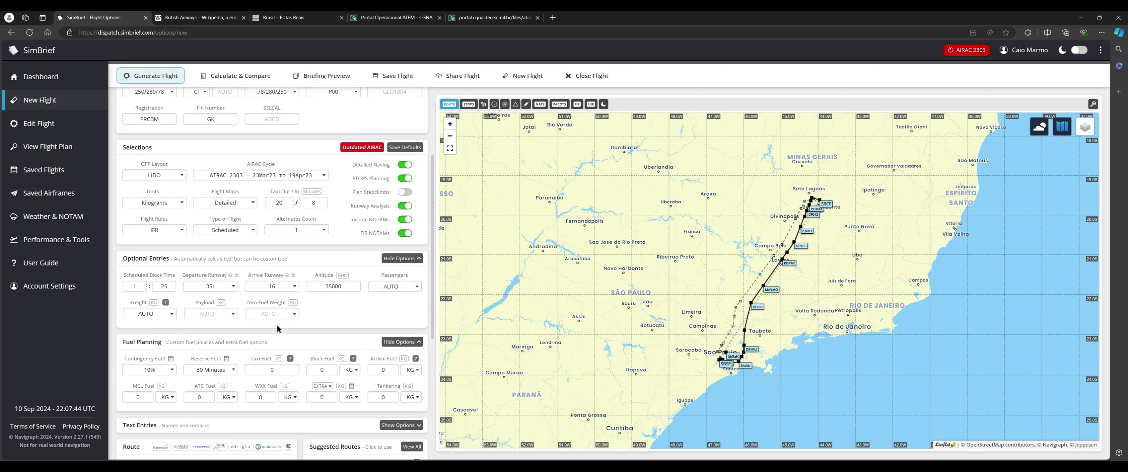
scroll(281, 322, down, 3)
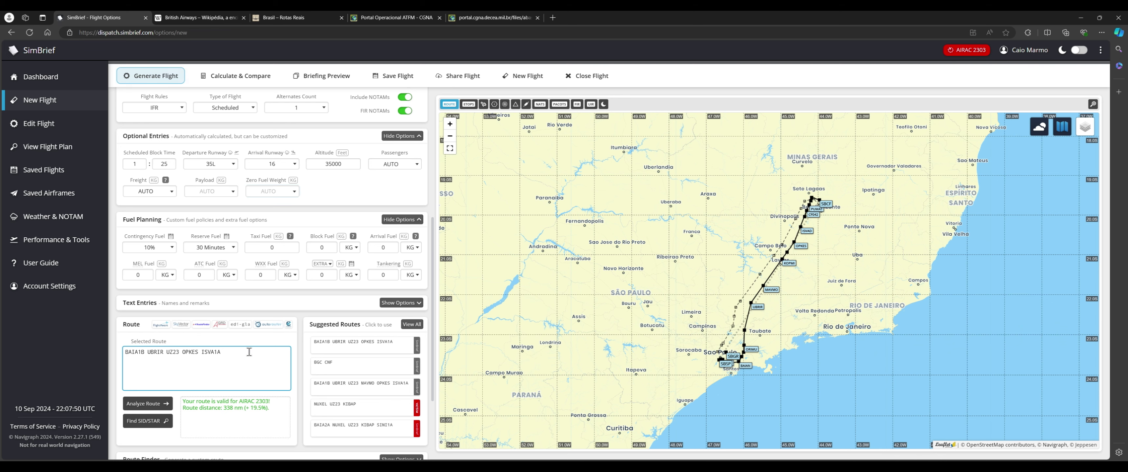
scroll(253, 360, up, 2)
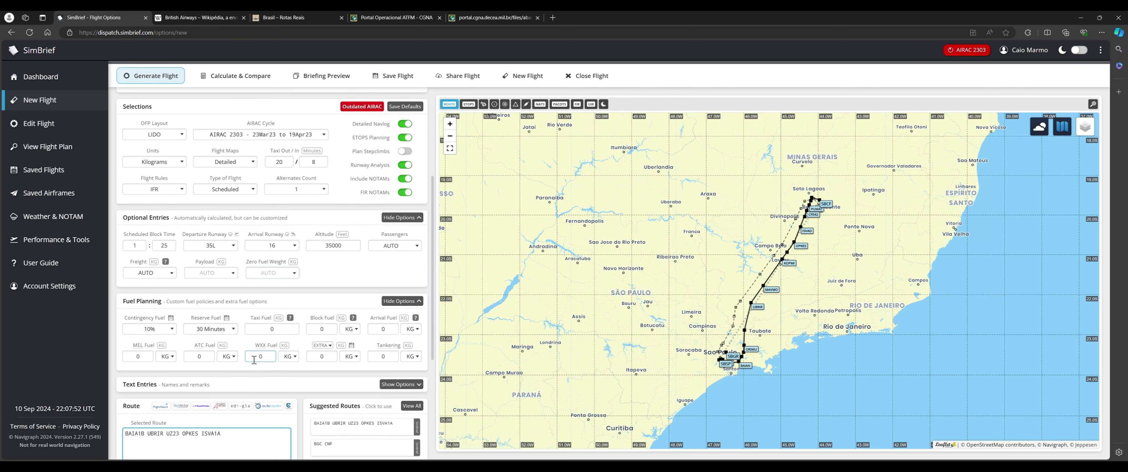
- Examine the parts of the selected route BAIA1B UBRIR UZ23 OPKES ISVA1A alongside the selections and fuel planning settings
scroll(254, 360, down, 2)
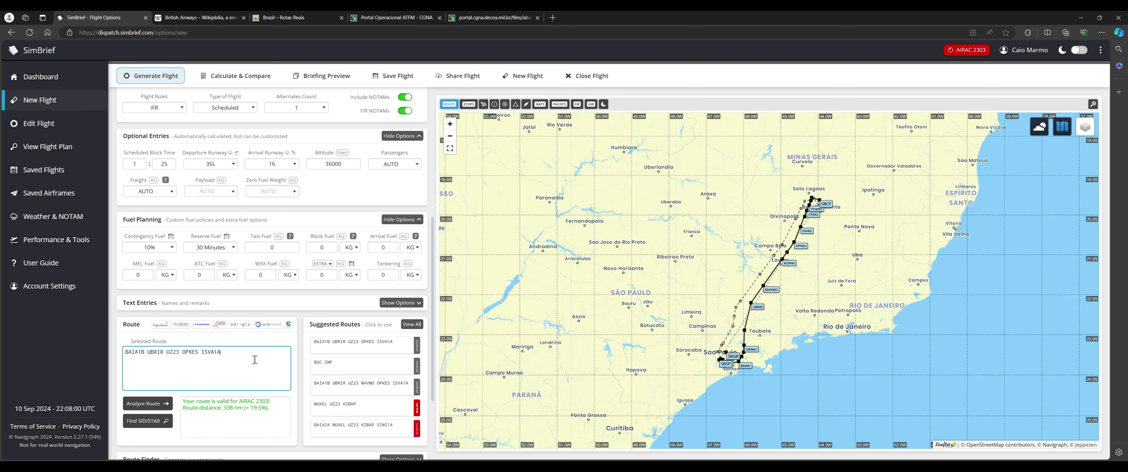
scroll(255, 360, up, 4)
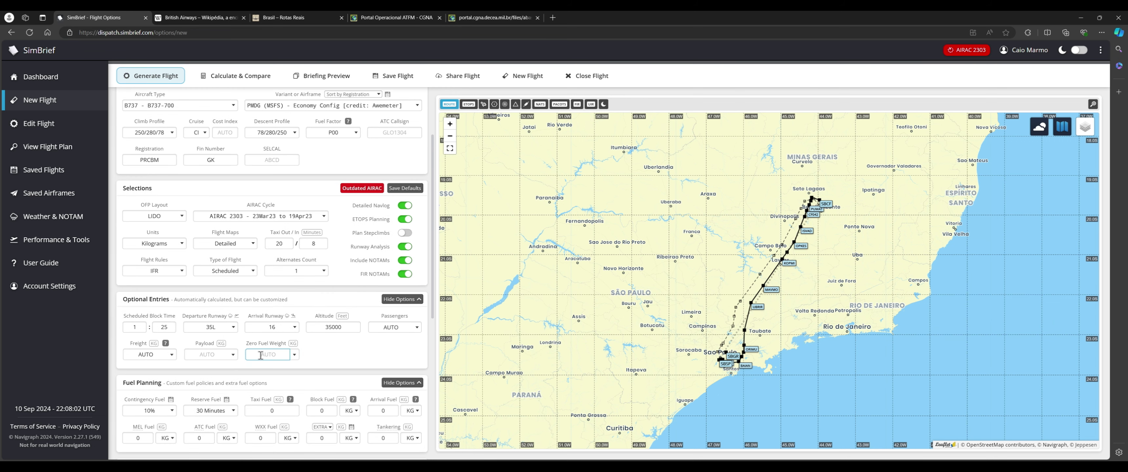
scroll(297, 340, down, 3)
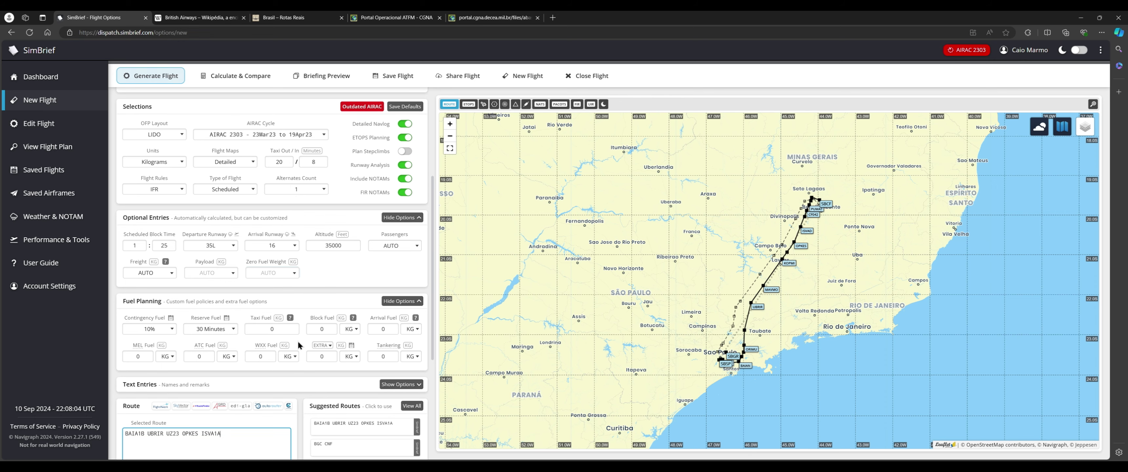
scroll(297, 346, down, 2)
scroll(261, 359, down, 1)
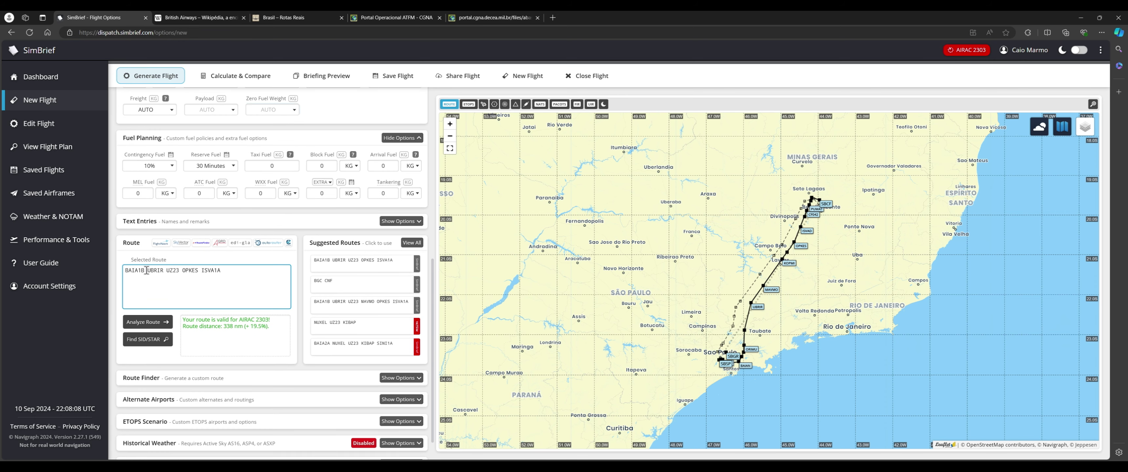
drag(146, 270, 233, 274)
click(236, 283)
scroll(245, 303, up, 1)
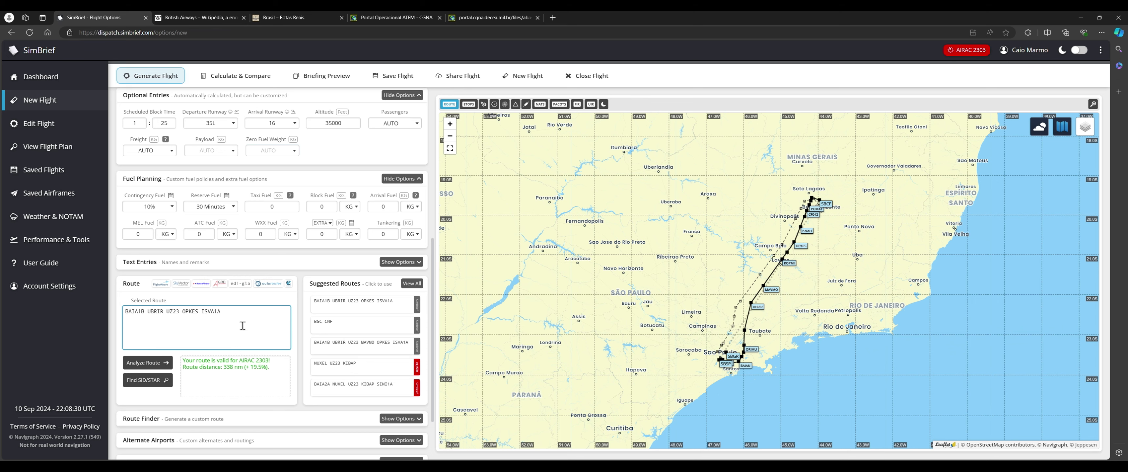
scroll(244, 331, up, 2)
scroll(243, 383, down, 1)
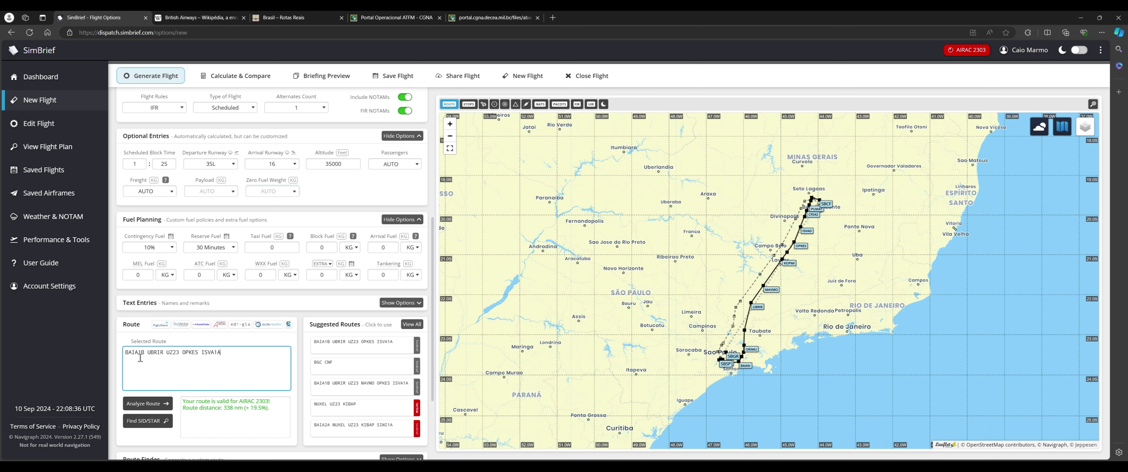
scroll(132, 358, down, 1)
drag(125, 312, 225, 312)
click(198, 312)
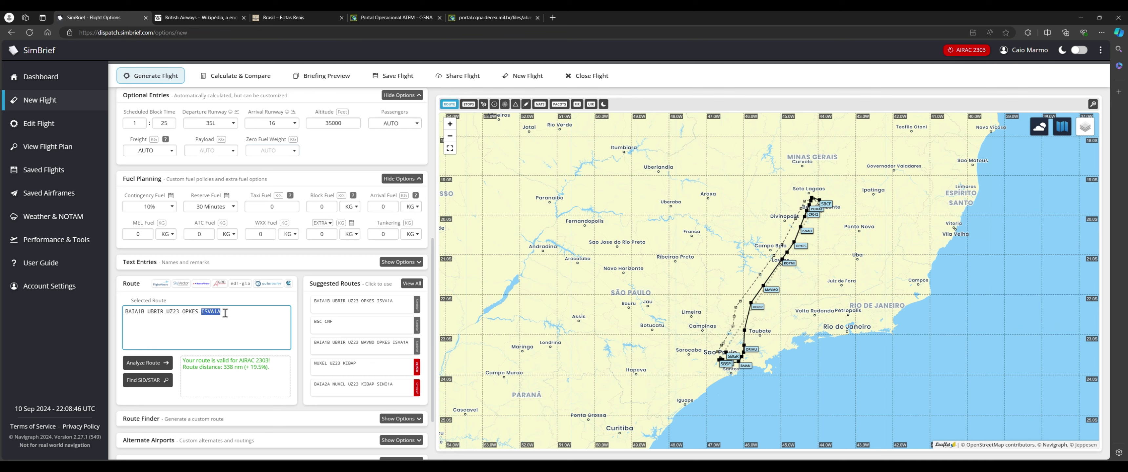
- Compare the selected SimBrief route's fixes with the real-world route NUXEL UZ23 KIBAP on the Rotas Reais page
click(279, 21)
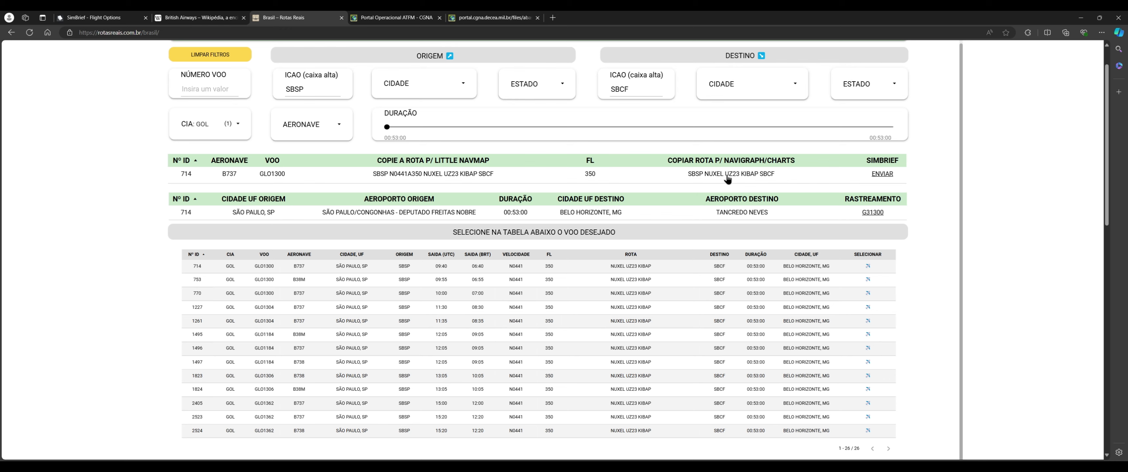
click(69, 19)
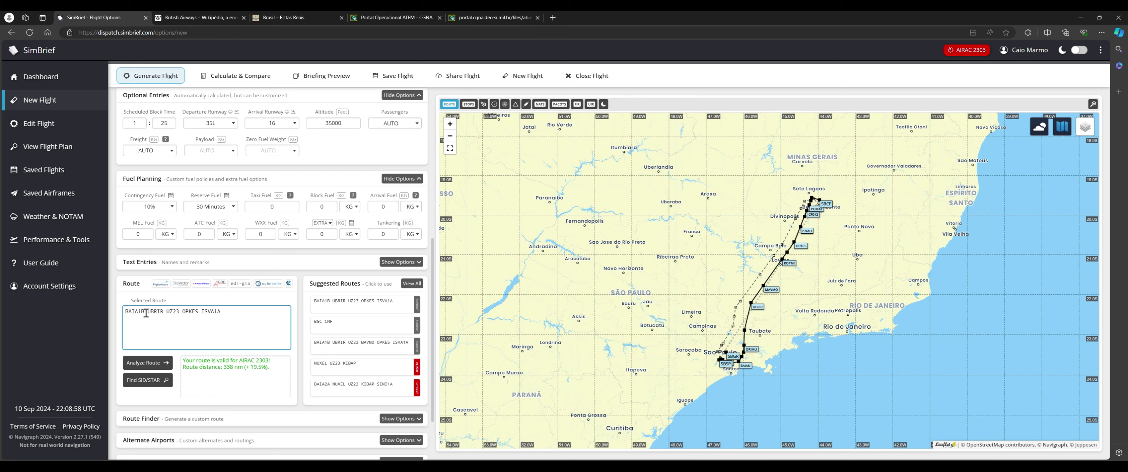
drag(146, 313, 167, 315)
click(285, 17)
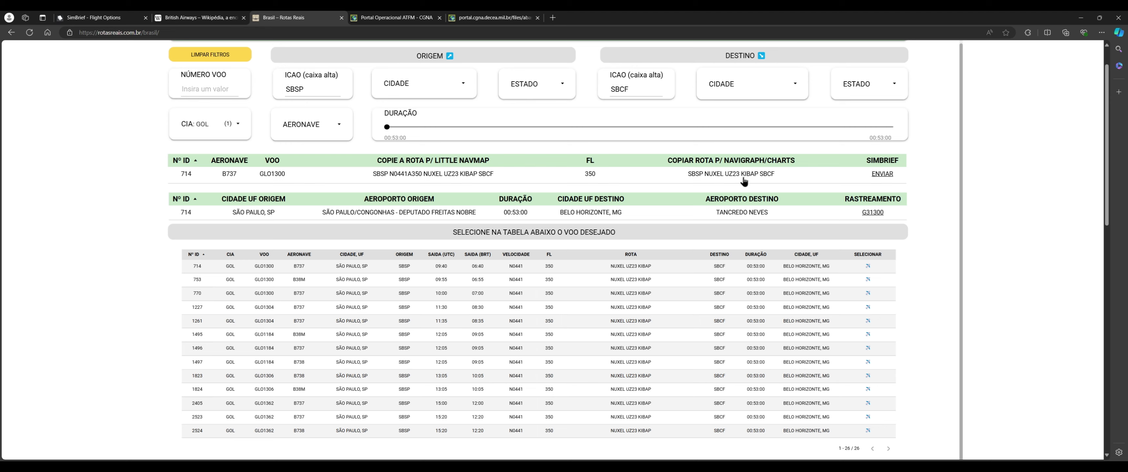
click(110, 19)
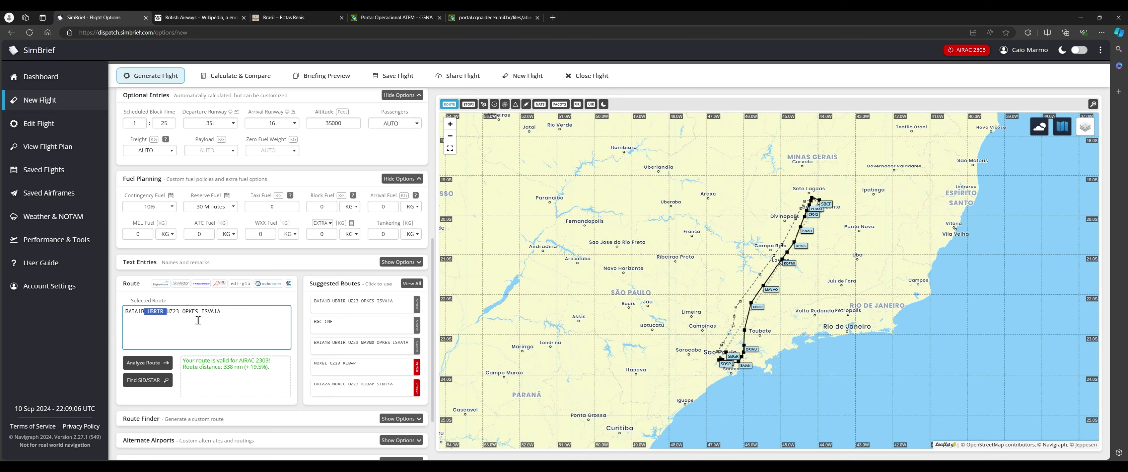
drag(199, 313, 179, 313)
click(223, 313)
- On the Rotas Reais page, copy the route NUXEL UZ23 KIBAP from the first GLO1300 flight row
click(285, 16)
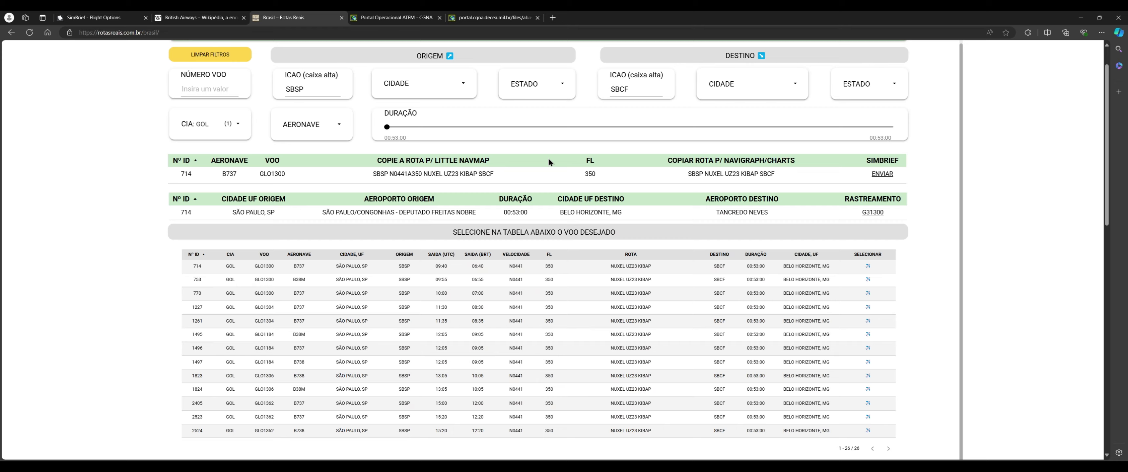
click(691, 175)
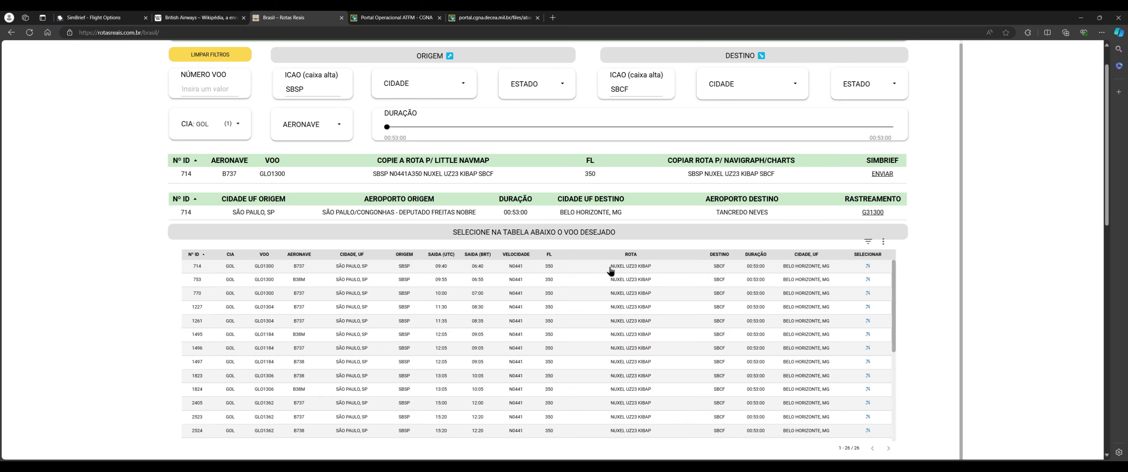
drag(611, 267, 652, 269)
key(ctrl+c)
right_click(642, 267)
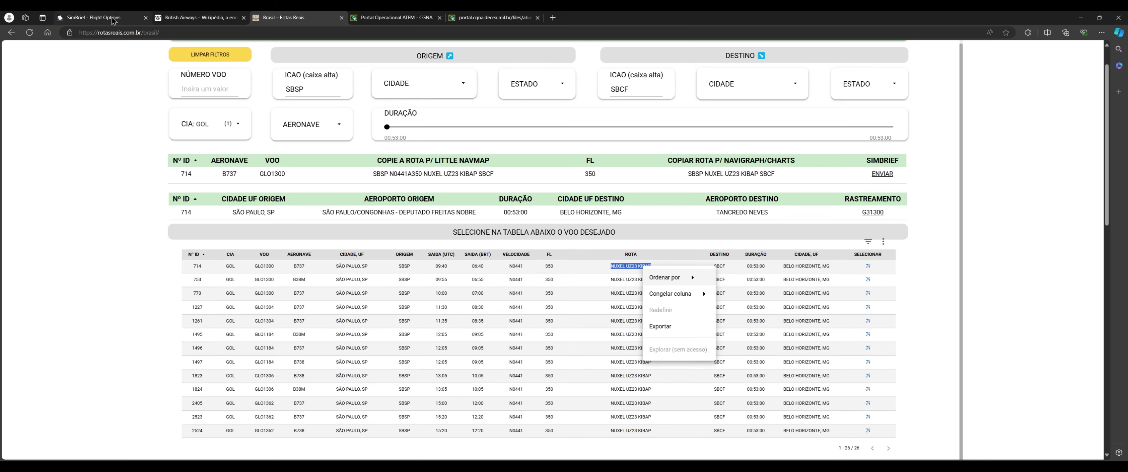
- Switch back to SimBrief, replace the selected route with NUXEL UZ23 KIBAP and analyze it
click(94, 17)
drag(145, 311, 133, 329)
key(ctrl+a)
key(ctrl+v)
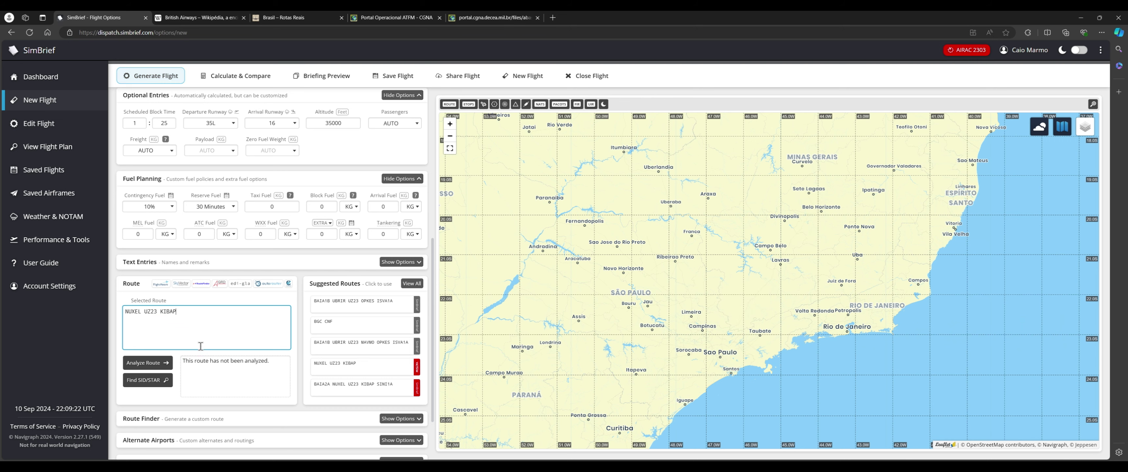
click(151, 367)
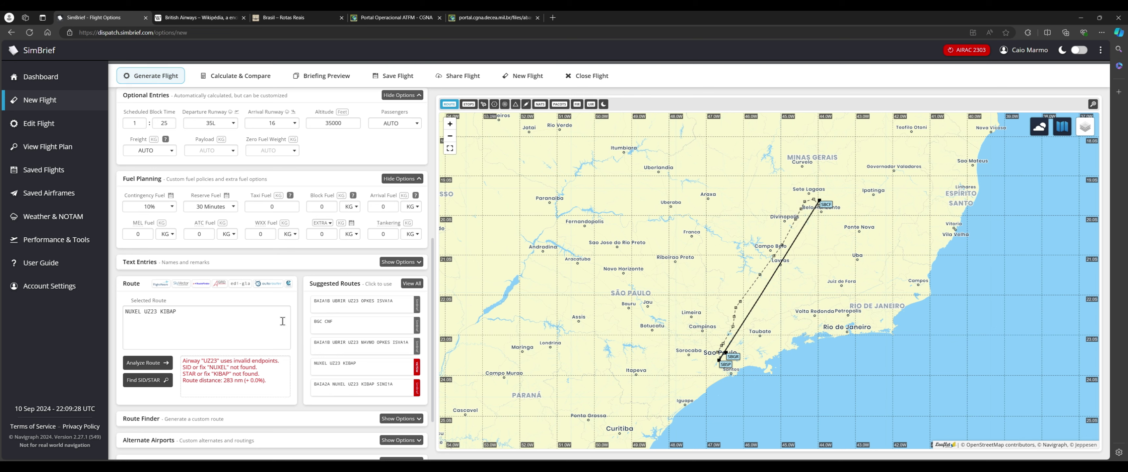
- Check the selected AIRAC cycle against the analysis result of the pasted route
scroll(302, 331, up, 4)
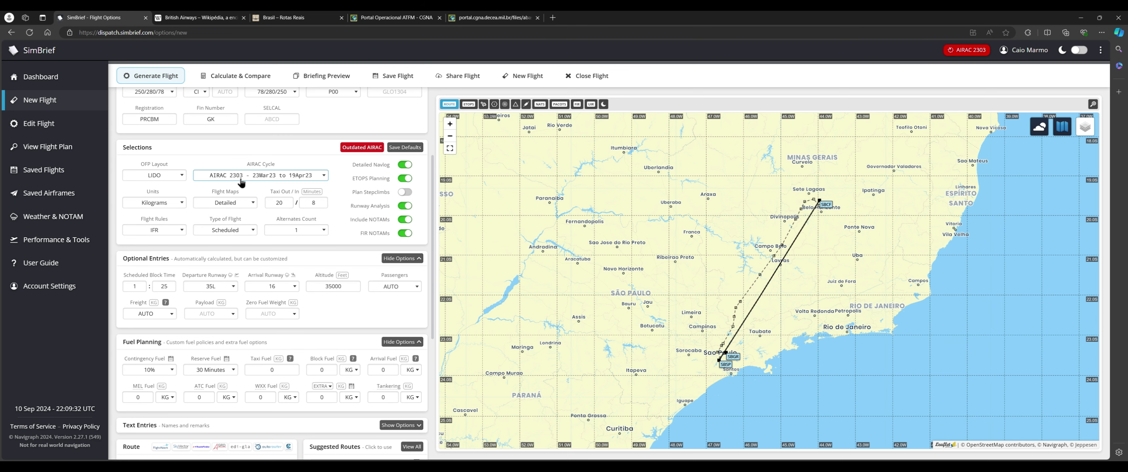
scroll(262, 351, down, 2)
click(235, 394)
scroll(235, 394, down, 2)
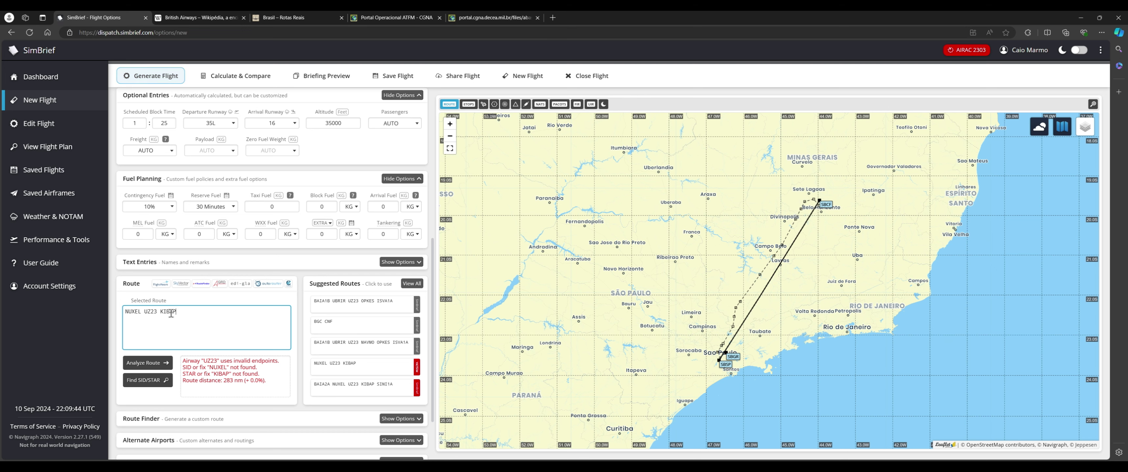
- Go over the fixes in the pasted route, and apply the suggested route BAIA1B UBRIR UZ23 OPKES ISVA1A in its place
drag(144, 313, 154, 314)
click(184, 309)
key(Left)
key(Left)
key(Left)
key(Left)
key(Left)
key(Left)
key(Left)
click(193, 312)
click(338, 306)
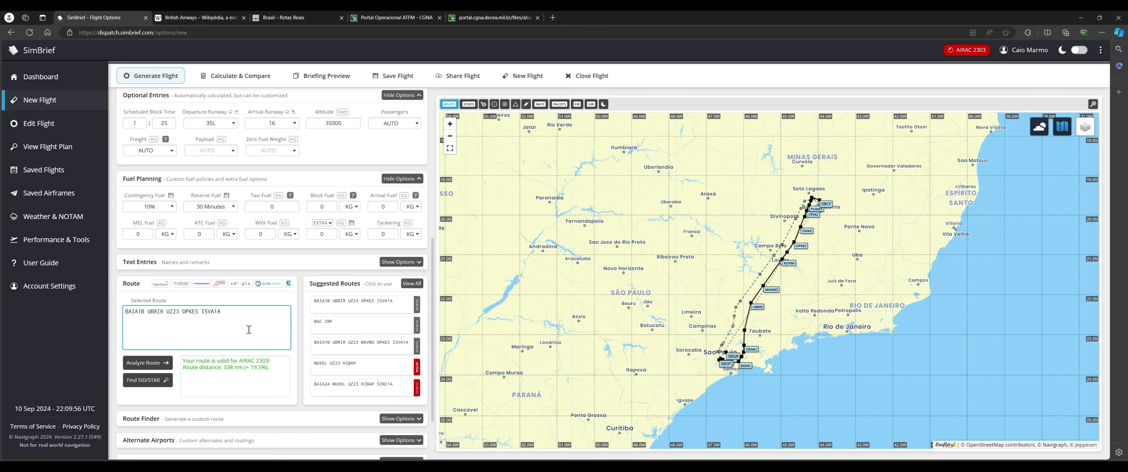
- Recheck the AIRAC cycle against the selected route and look once more at the routes on the Rotas Reais page
scroll(259, 333, up, 5)
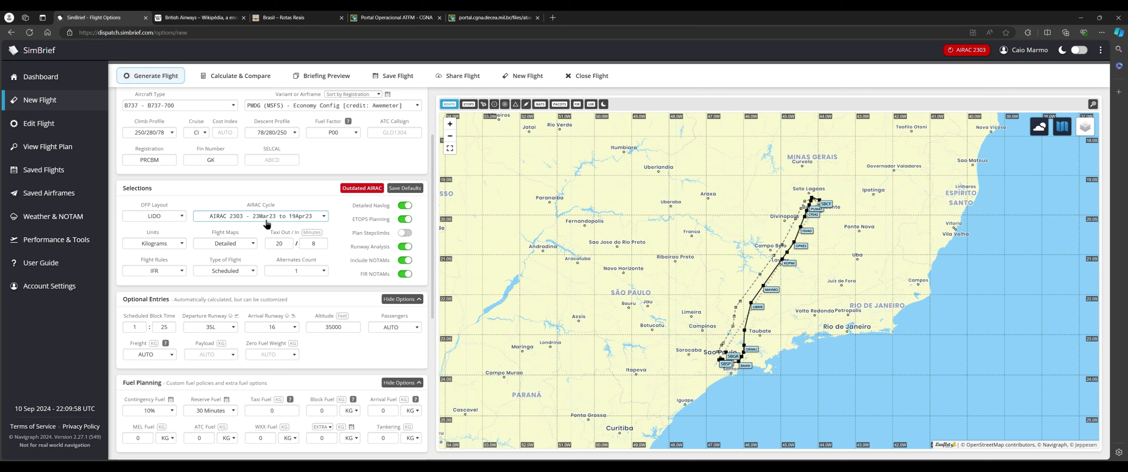
scroll(265, 222, down, 4)
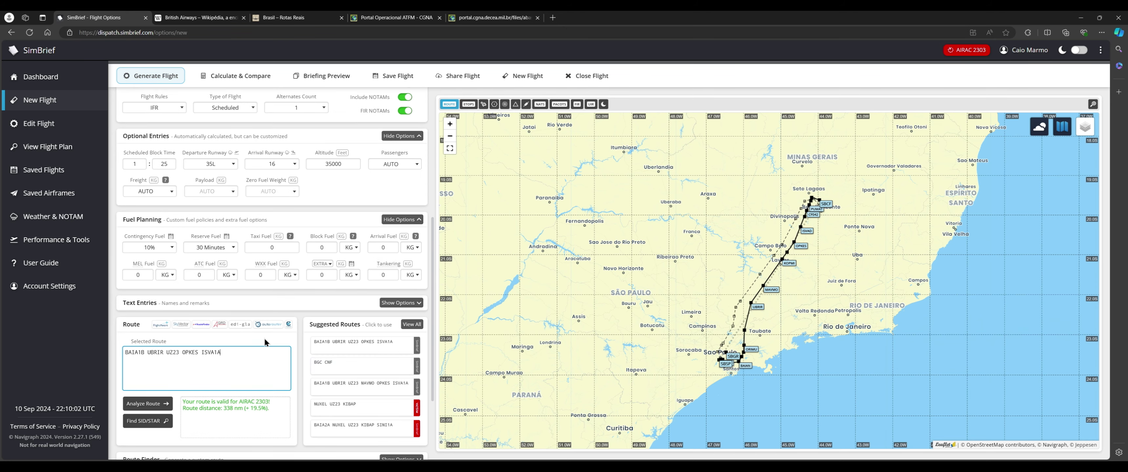
scroll(277, 338, up, 5)
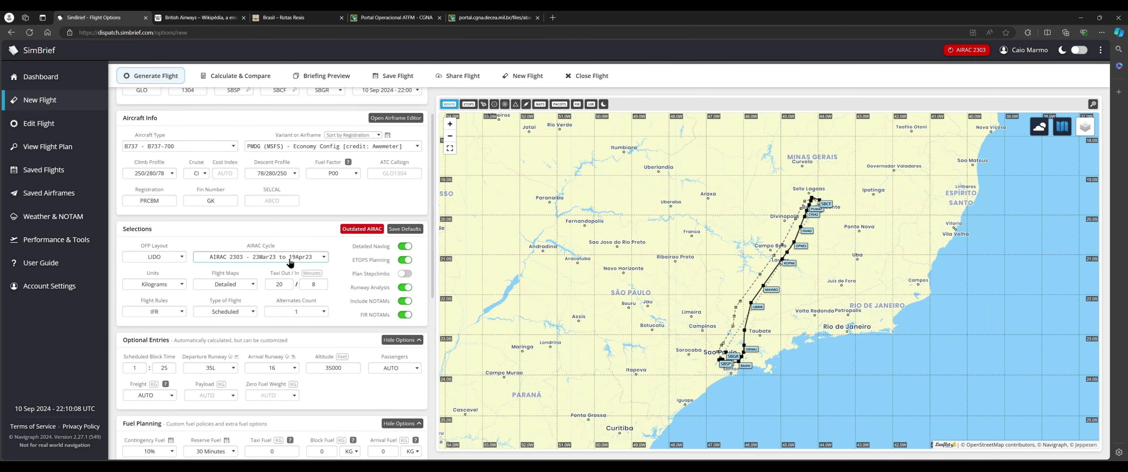
scroll(313, 277, down, 5)
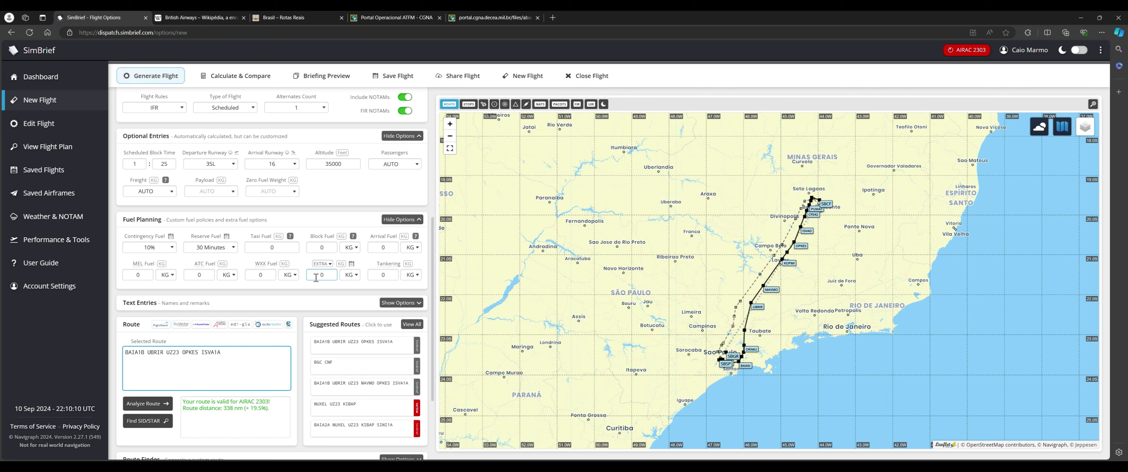
click(293, 16)
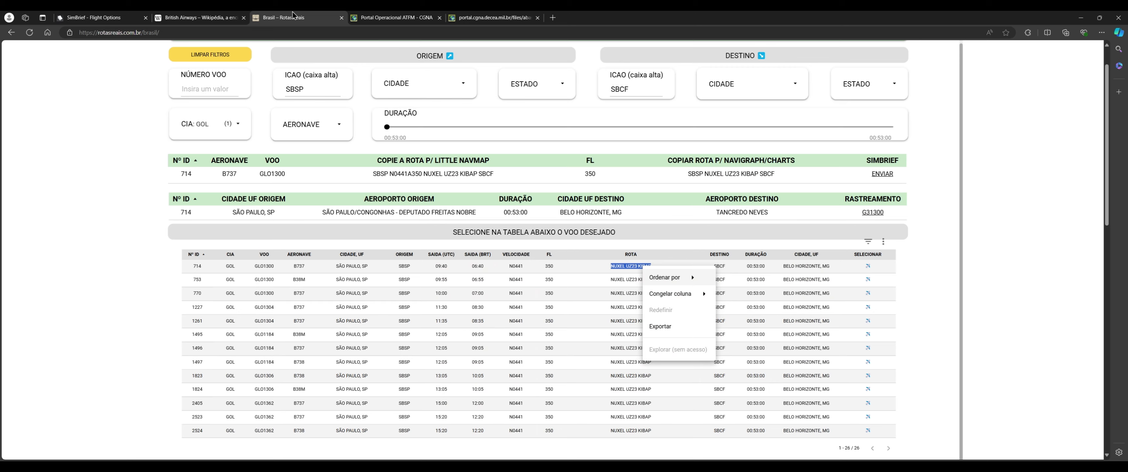
click(117, 17)
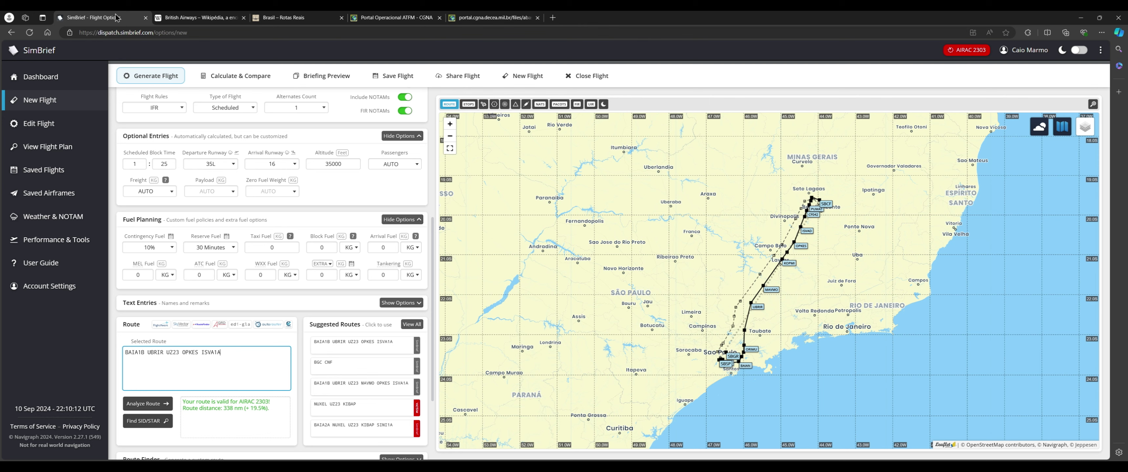
- Examine the BAIA1B departure and ISVA1A arrival procedures within the selected route
triple_click(242, 351)
click(258, 355)
scroll(259, 355, down, 2)
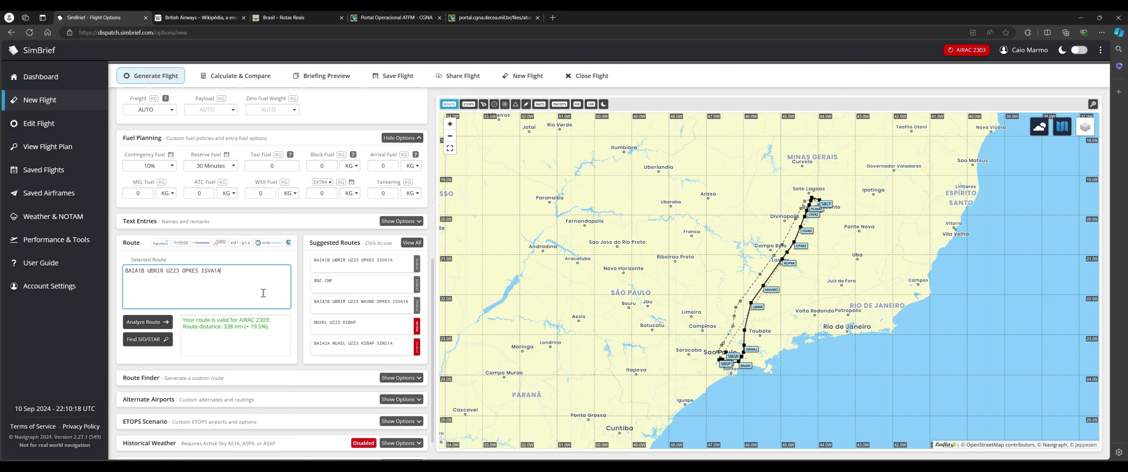
drag(145, 271, 132, 273)
click(144, 272)
drag(200, 272, 226, 272)
click(225, 272)
scroll(246, 270, down, 1)
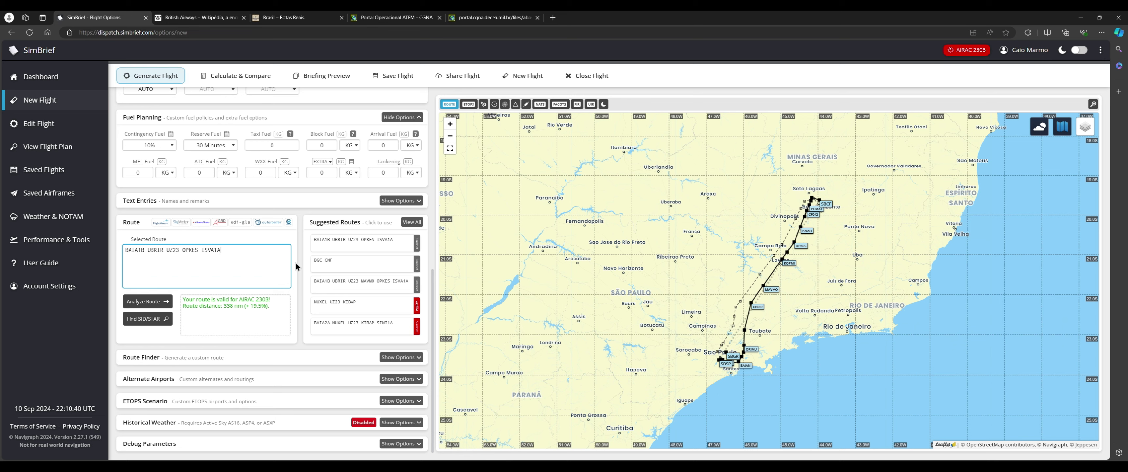
- Review the Route Finder options, including the fixes to avoid or include, and collapse the section
click(400, 358)
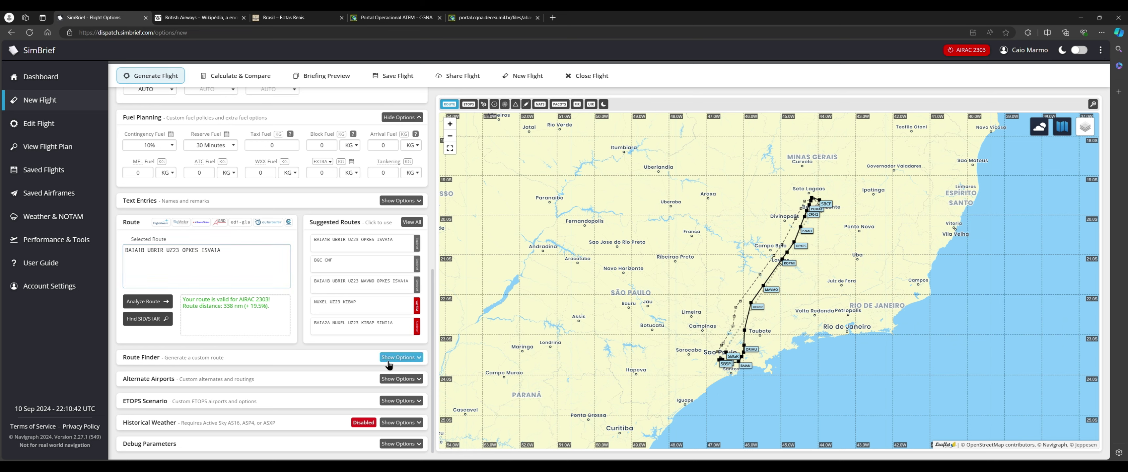
scroll(307, 333, down, 4)
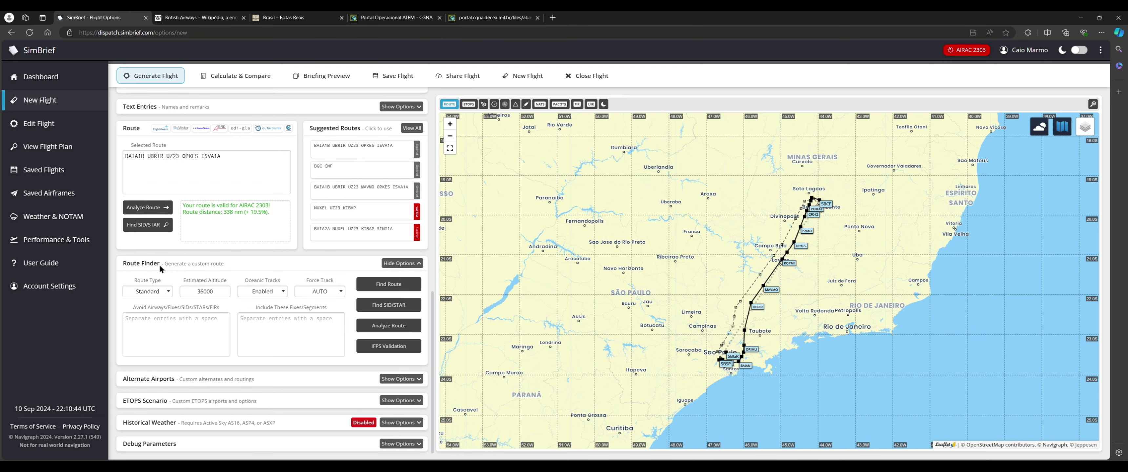
click(172, 324)
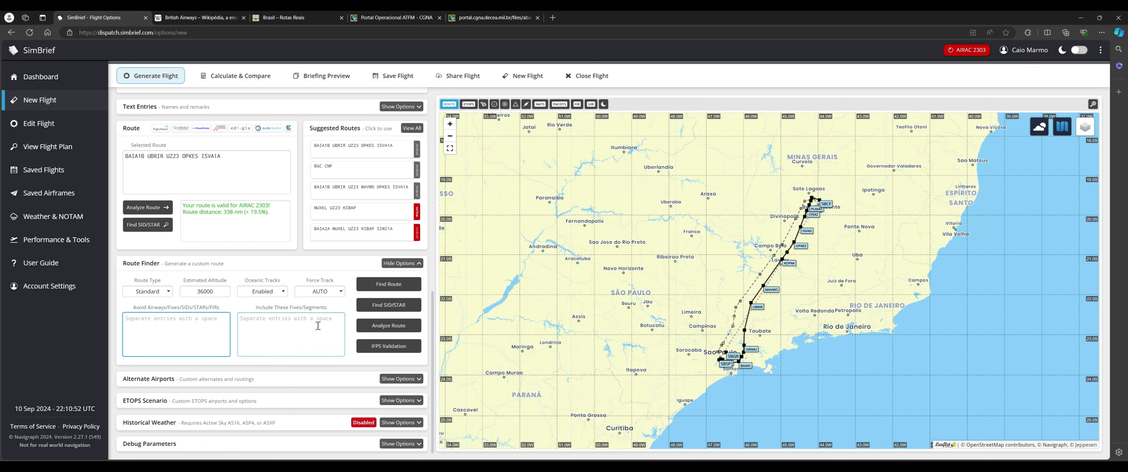
click(396, 263)
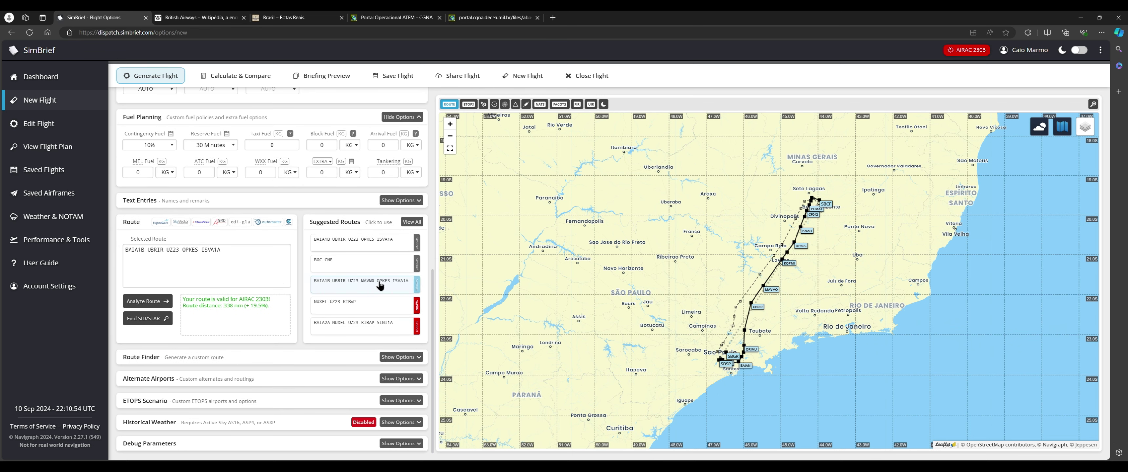
- Expand the alternate airports options and set the alternates count to 2
click(228, 375)
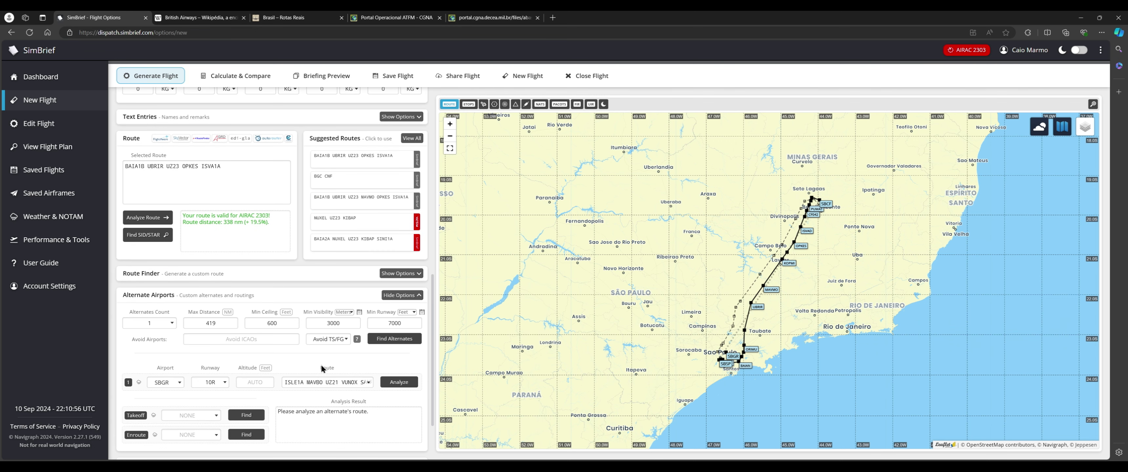
click(172, 324)
click(158, 355)
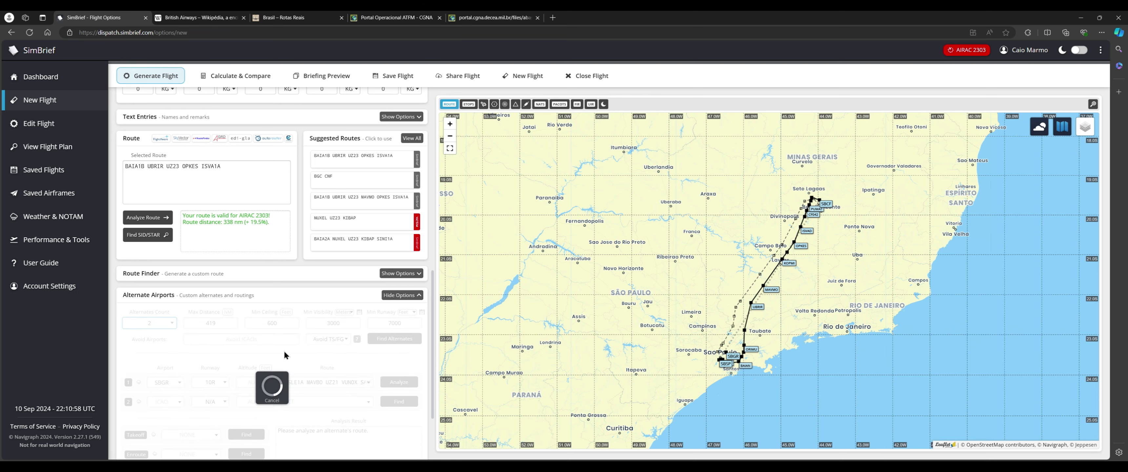
- Expand the ETOPS scenario options to review the threshold time and airport settings, and collapse the section
scroll(293, 347, down, 2)
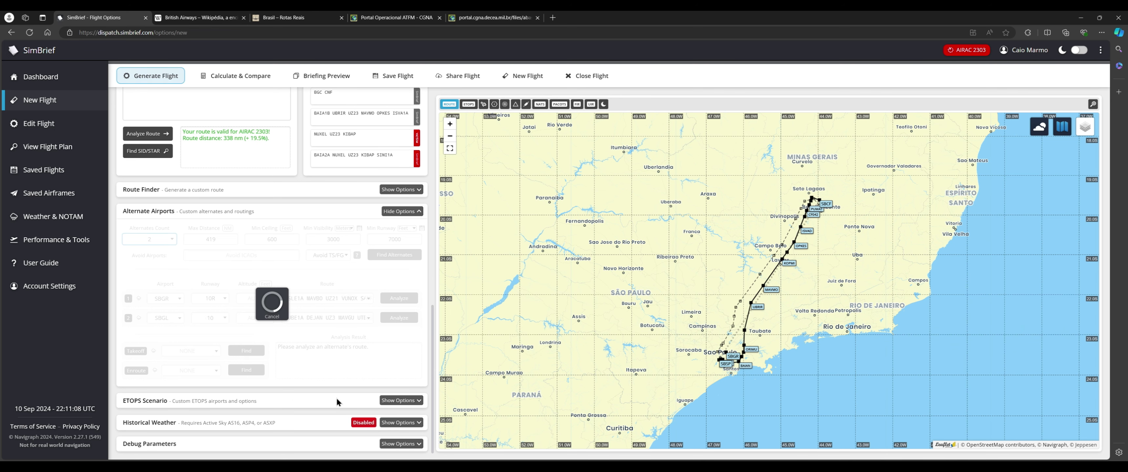
click(385, 400)
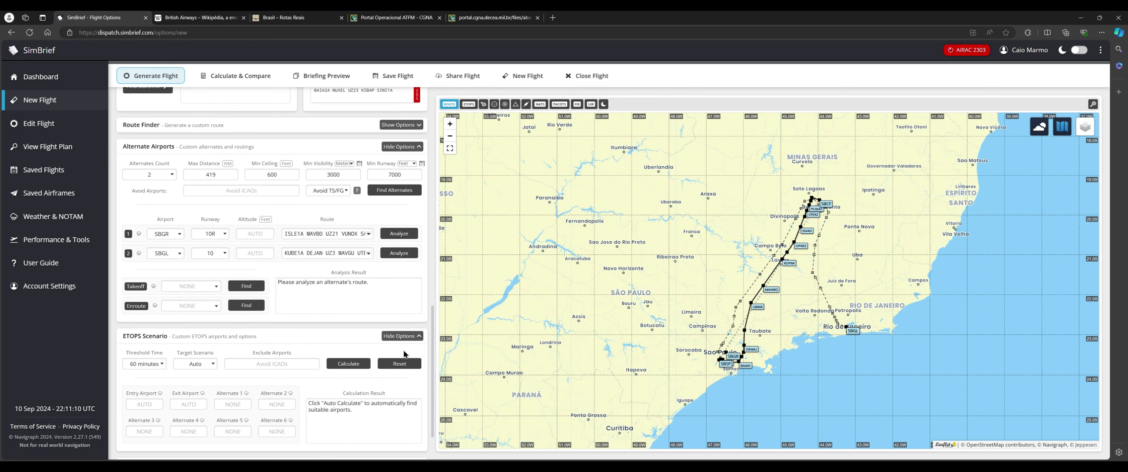
click(385, 338)
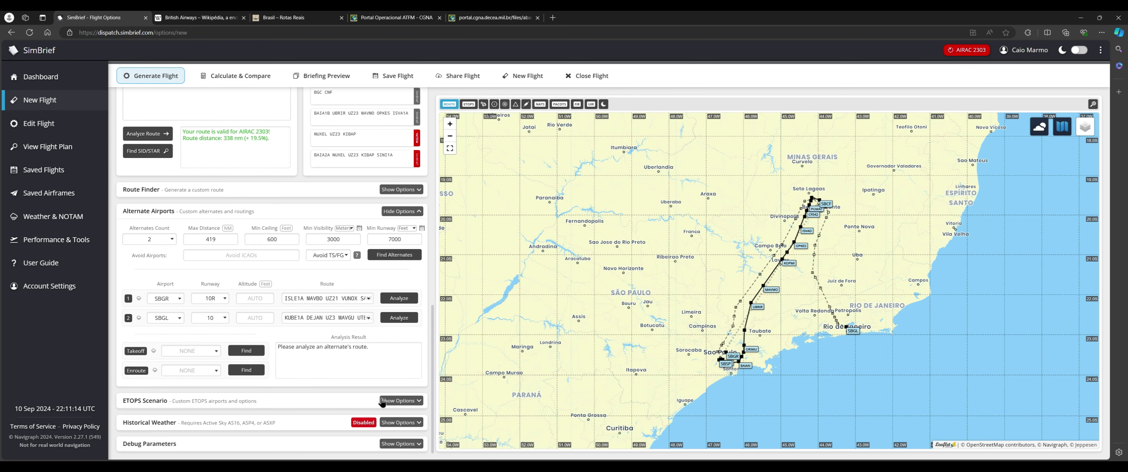
- Generate the GLO1304 flight plan and open its briefing as a PDF, enlarged for reading
scroll(342, 364, up, 3)
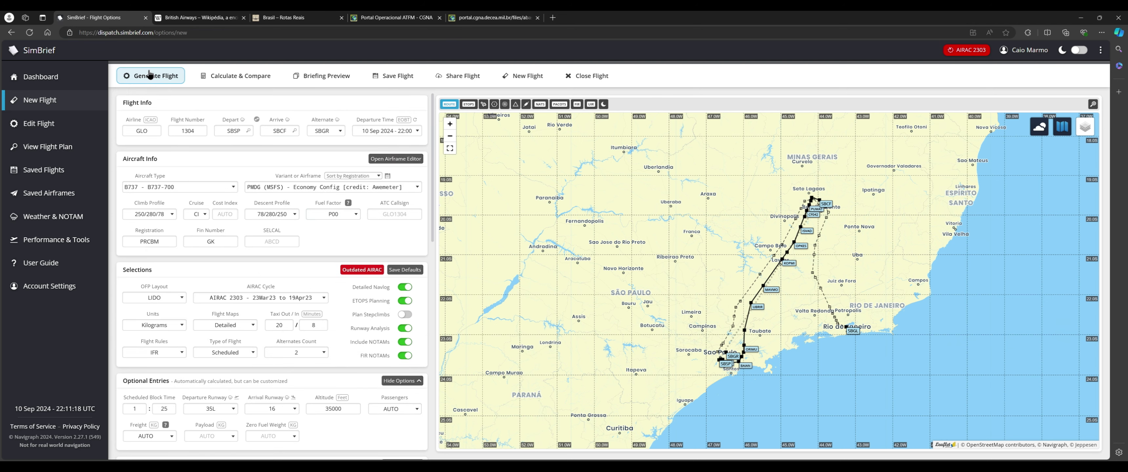
click(158, 81)
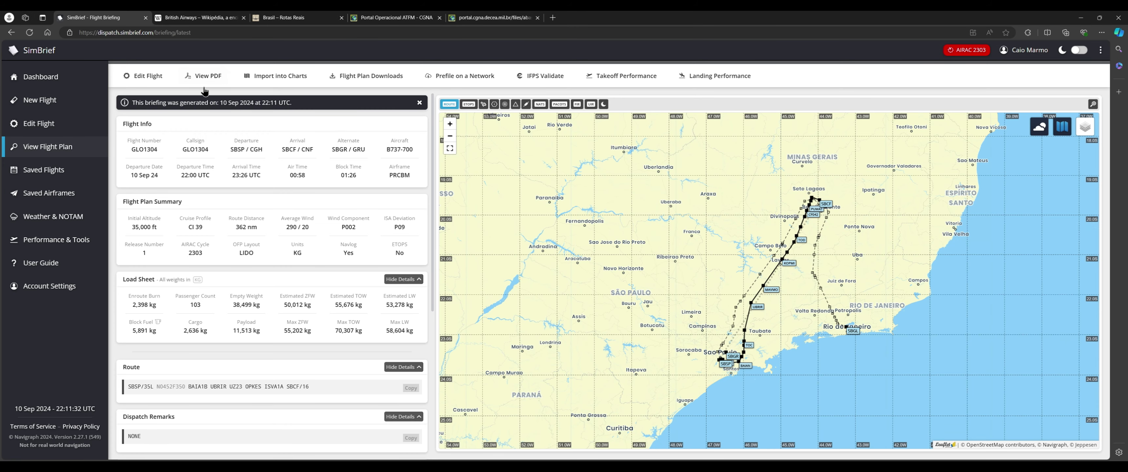
click(209, 79)
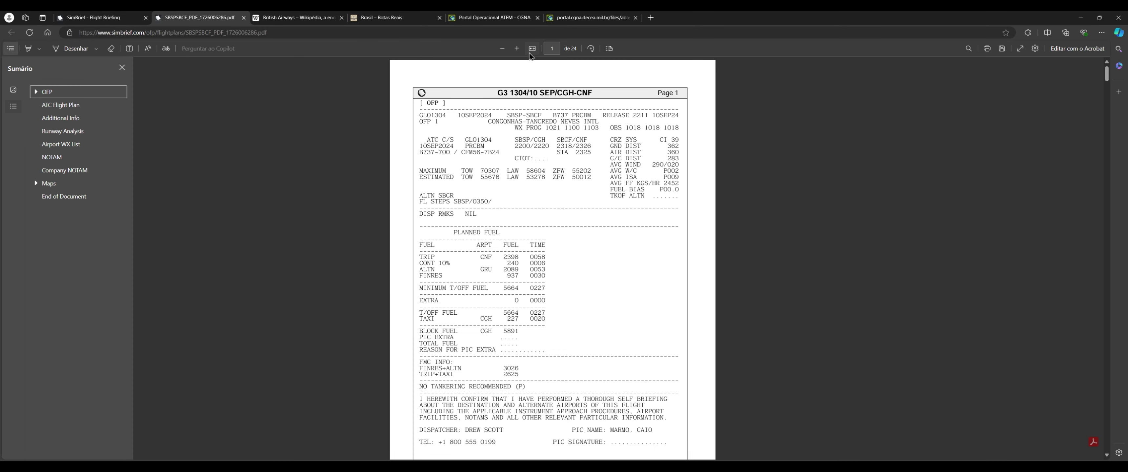
click(517, 48)
click(517, 48)
click(517, 49)
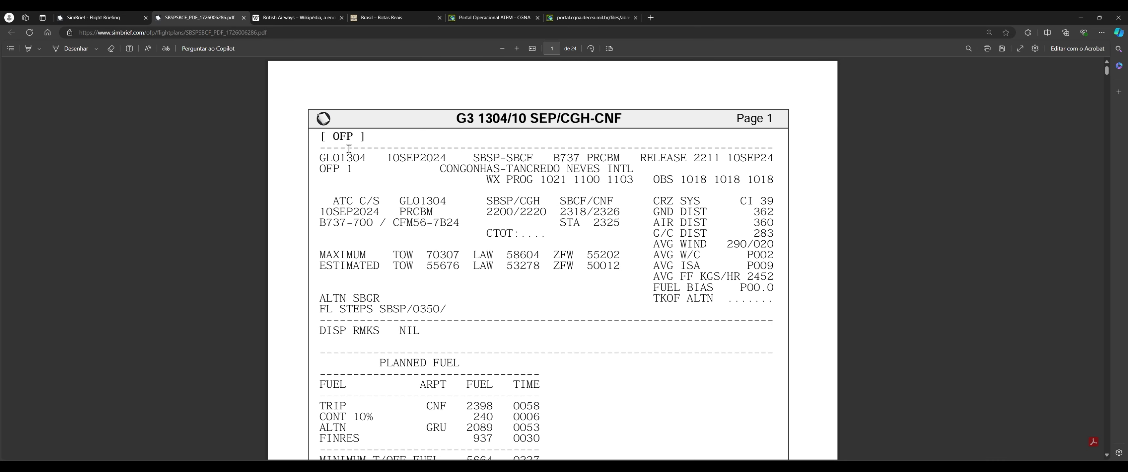
- Examine the flight number, the SBSP-SBCF airport pair, the air distance and the cost index in the OFP header
drag(318, 162, 363, 159)
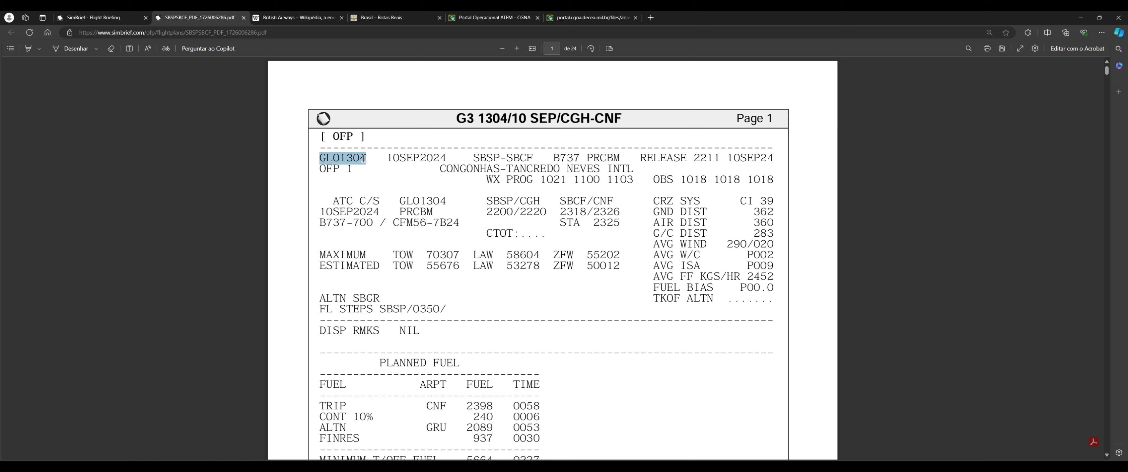
click(473, 167)
drag(476, 160, 533, 158)
click(639, 198)
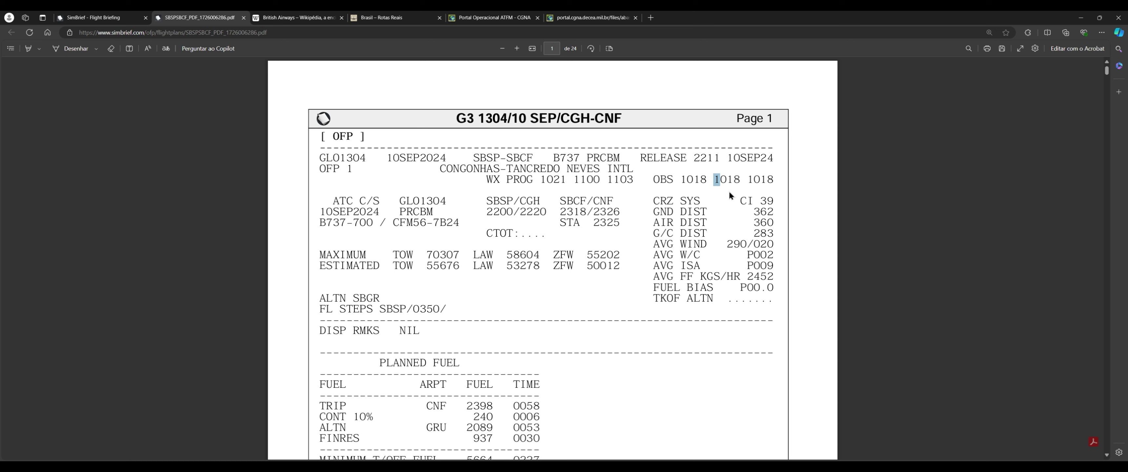
drag(755, 222, 771, 224)
click(774, 227)
triple_click(769, 225)
click(758, 235)
mouse_move(763, 201)
mouse_down()
mouse_move(774, 202)
mouse_move(745, 202)
mouse_move(774, 203)
mouse_up()
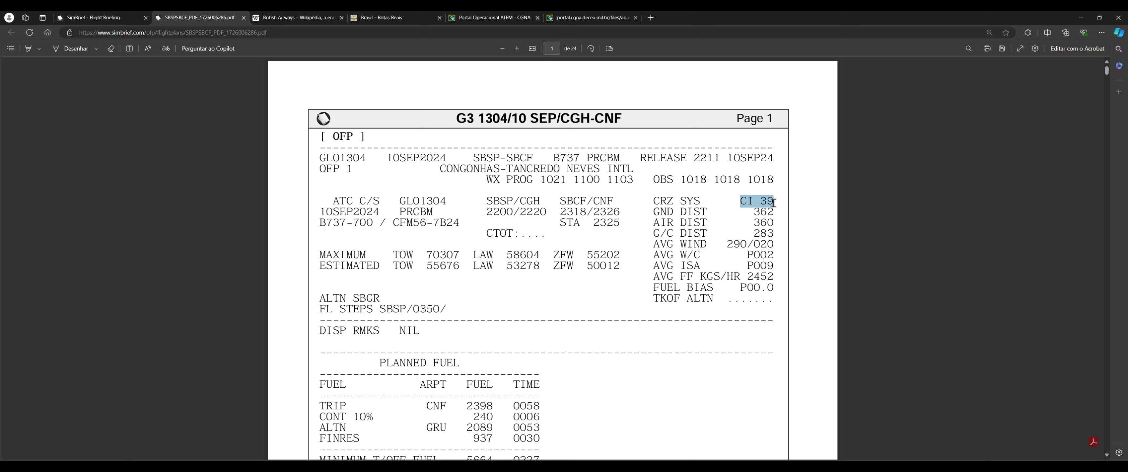
click(767, 227)
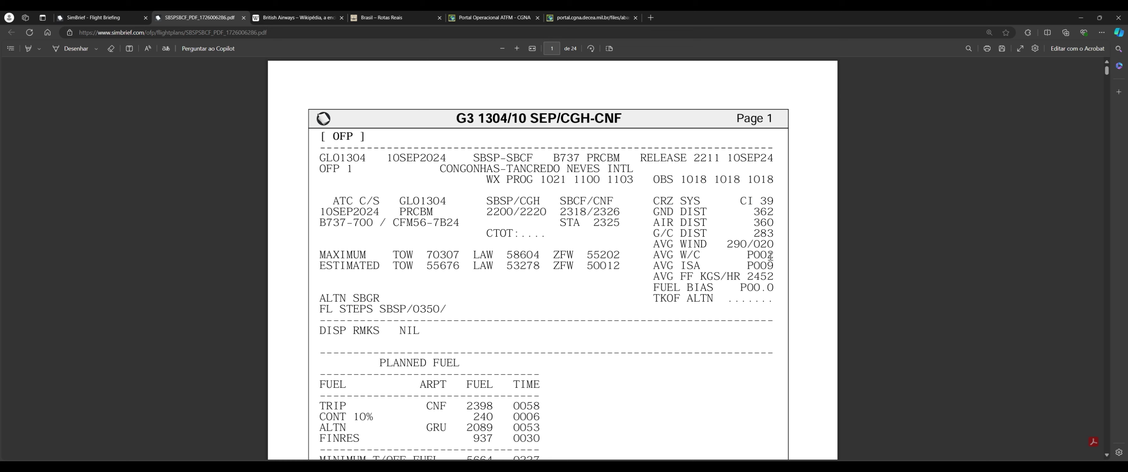
- Examine the average wind component and average ISA deviation in the OFP header
drag(772, 256, 744, 256)
click(751, 254)
drag(747, 256, 770, 254)
click(771, 259)
drag(772, 265, 745, 267)
click(747, 265)
drag(747, 265, 774, 267)
click(761, 269)
- Examine the alternate airport and the planned flight level steps in the OFP
scroll(408, 292, down, 1)
drag(388, 260, 346, 259)
click(433, 269)
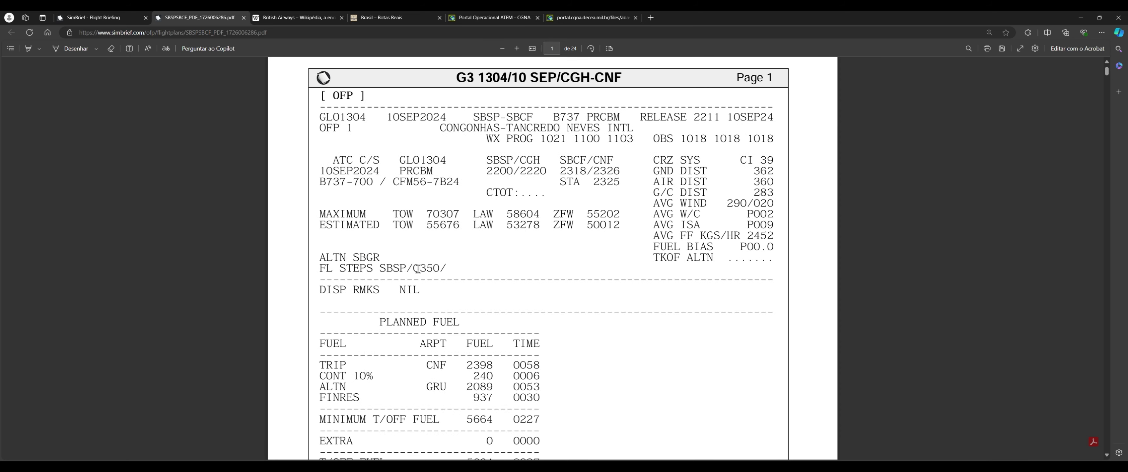
drag(418, 269, 445, 269)
click(569, 337)
- Examine the trip time and the block fuel entry in the planned fuel table
scroll(570, 337, down, 3)
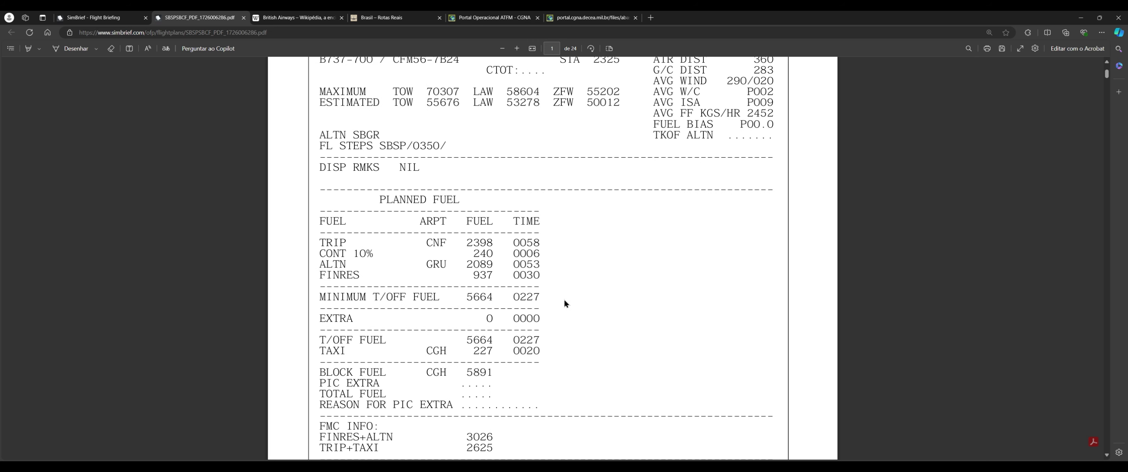
drag(545, 243, 512, 244)
scroll(549, 268, down, 1)
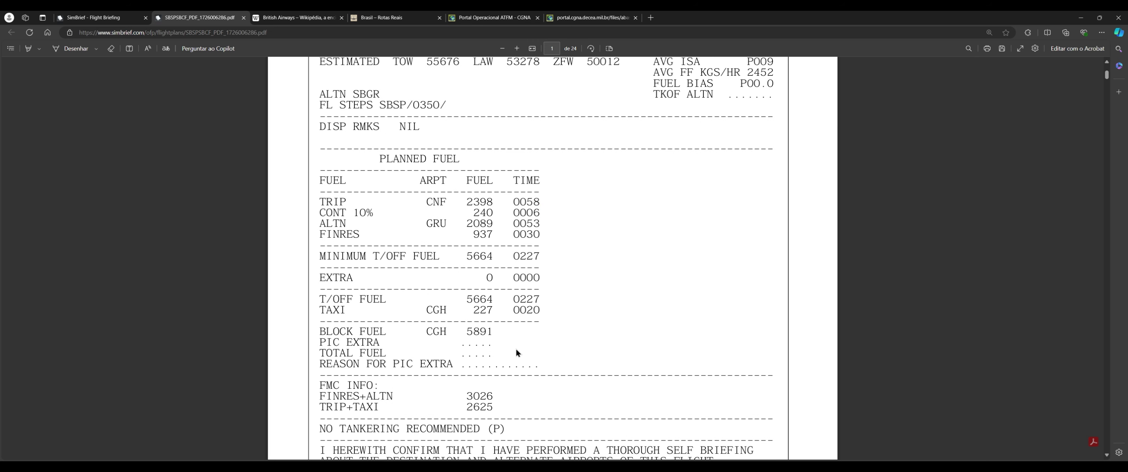
drag(322, 333, 380, 331)
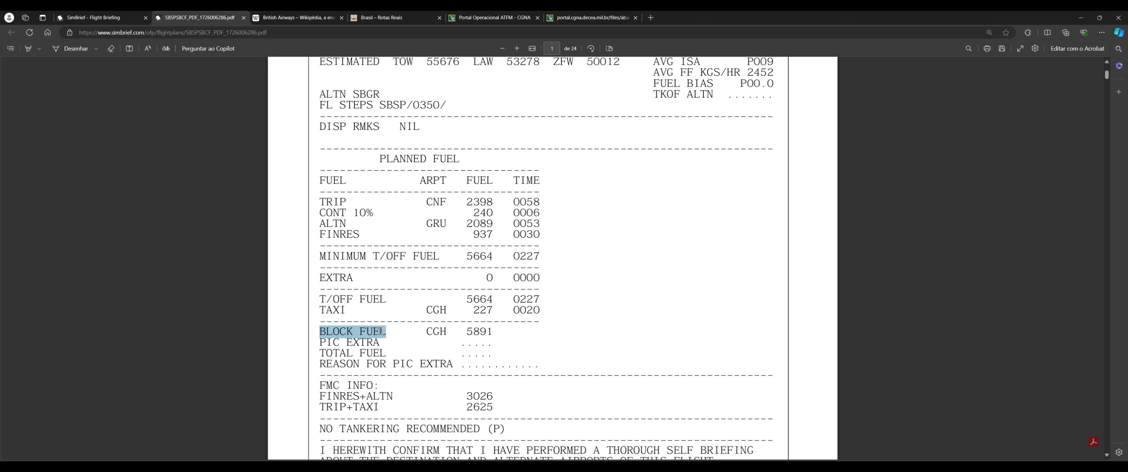
click(508, 342)
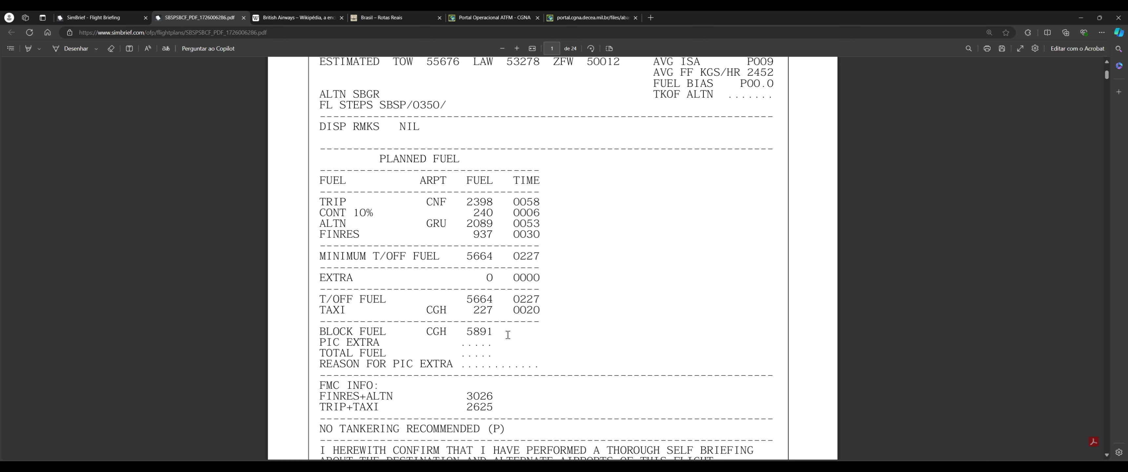
double_click(485, 332)
- Examine the trip, contingency, alternate and final reserve entries in the planned fuel table
mouse_move(467, 203)
mouse_down()
mouse_move(494, 204)
mouse_move(473, 214)
mouse_up()
drag(348, 214, 380, 215)
click(483, 251)
drag(465, 225, 493, 225)
drag(468, 235, 494, 236)
click(506, 287)
- Examine the FMC info section, starting with the combined final reserve and alternate fuel
scroll(512, 304, down, 2)
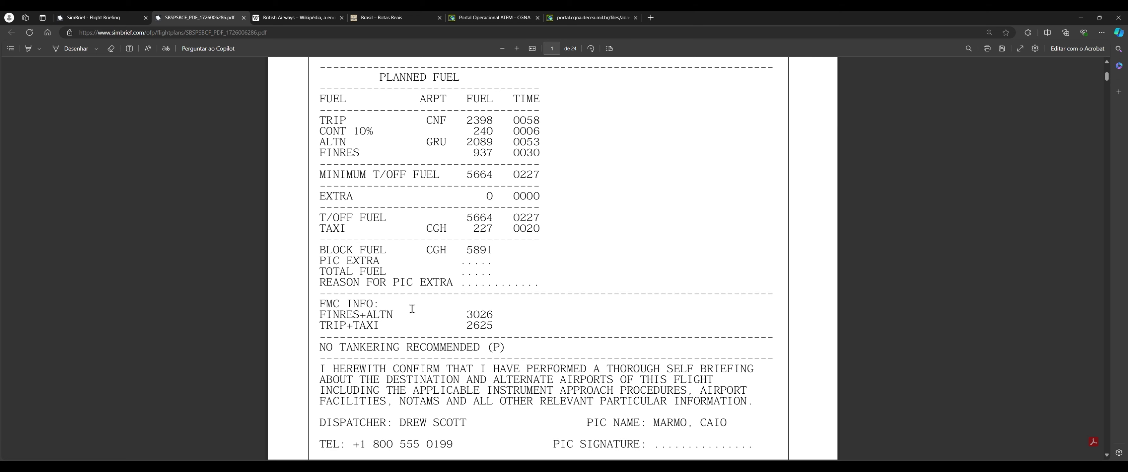
drag(466, 315, 497, 314)
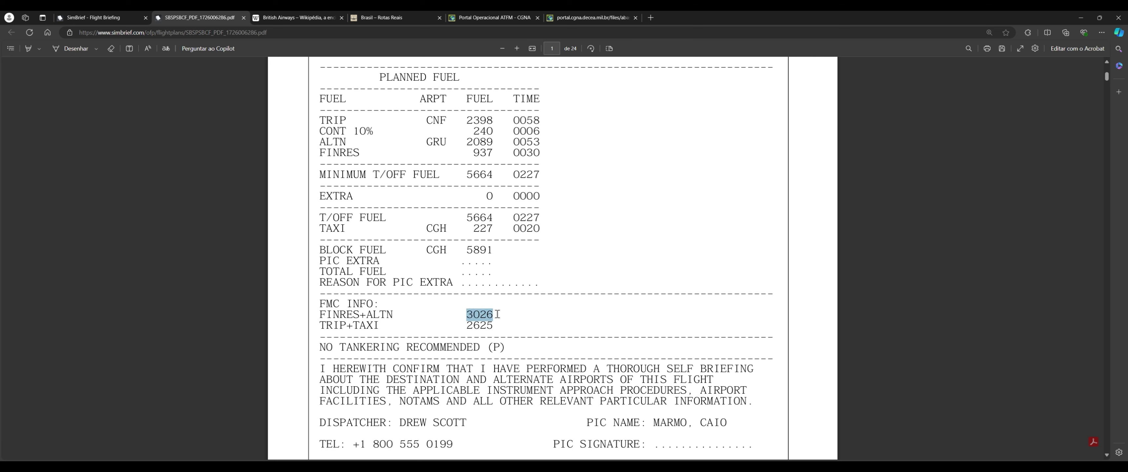